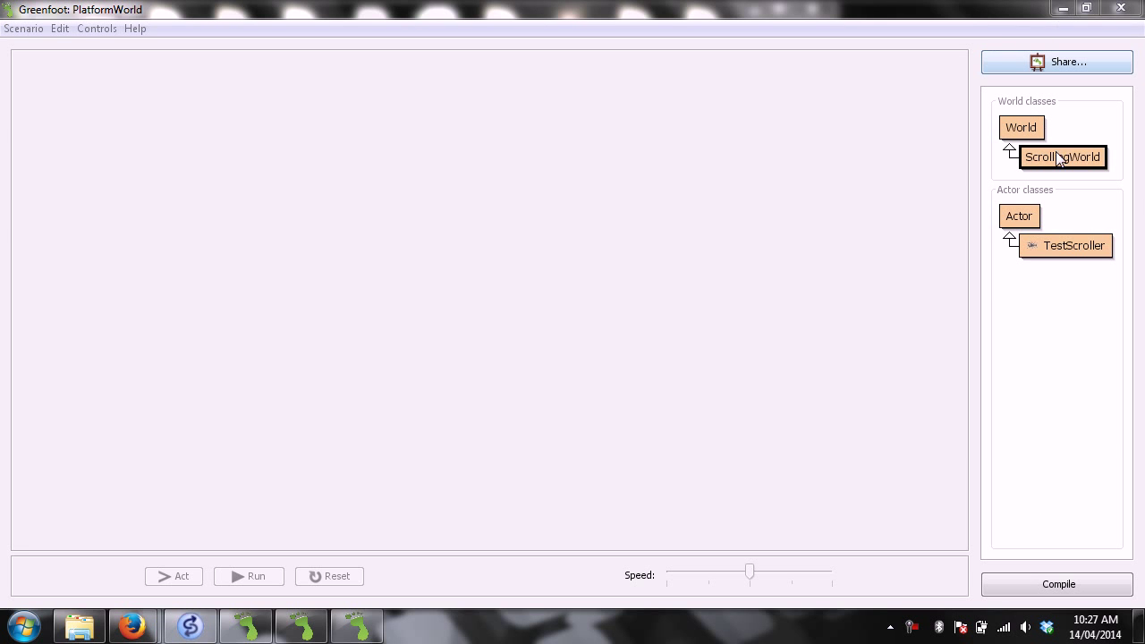
- Create a Mario subclass of ScrollingWorld using the Mario1-1.gif level image
right_click(1058, 157)
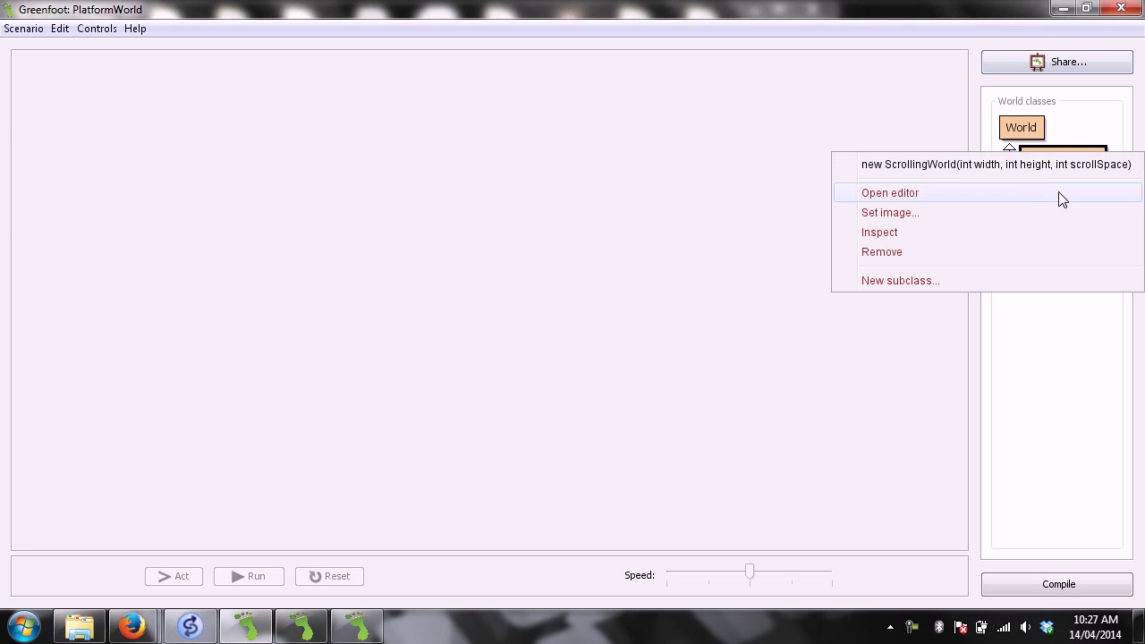
left_click(944, 279)
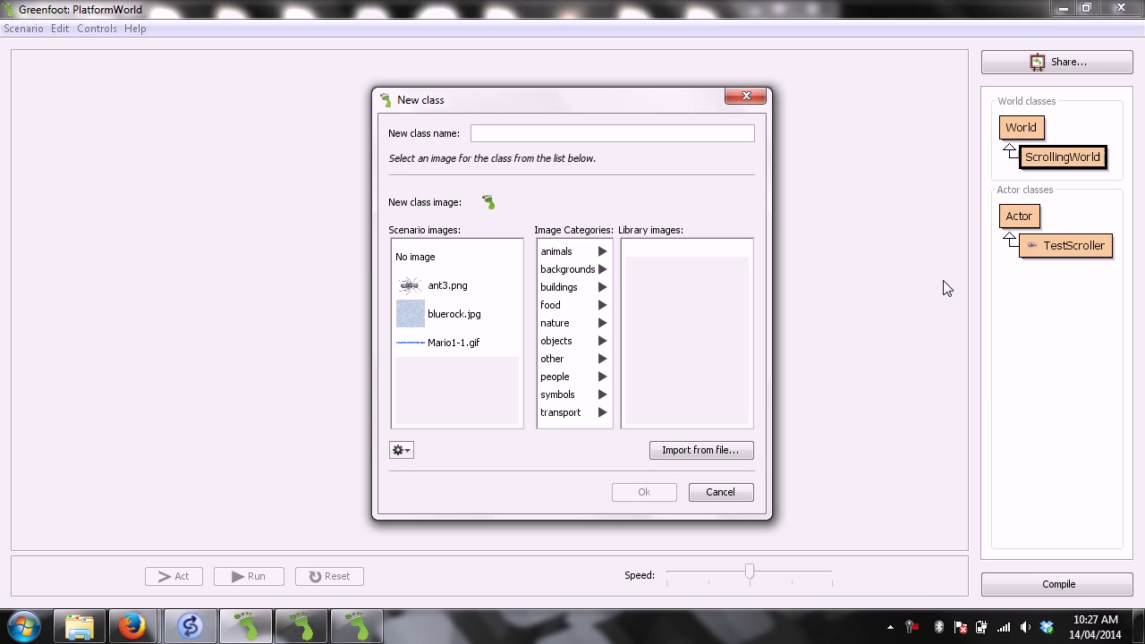
type("Mario")
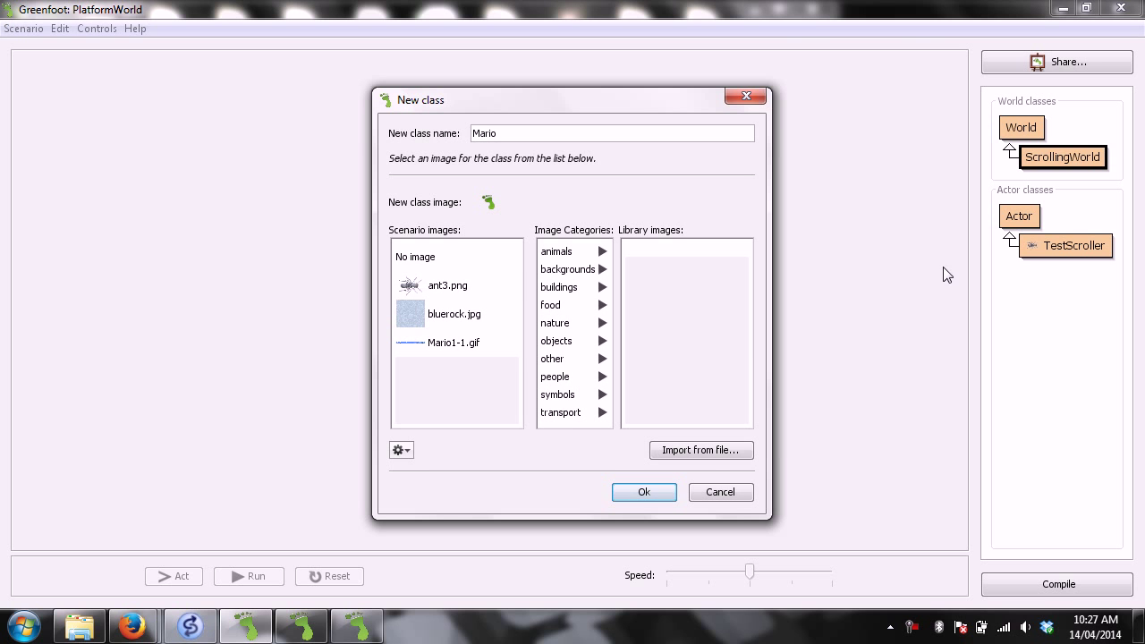
left_click(453, 342)
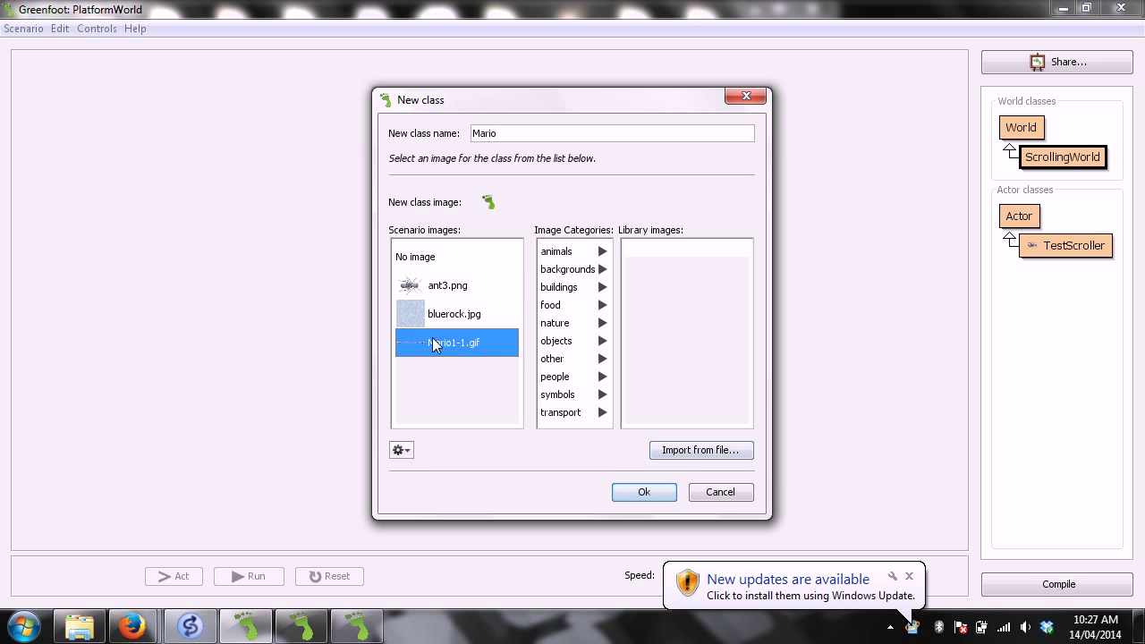
left_click(642, 492)
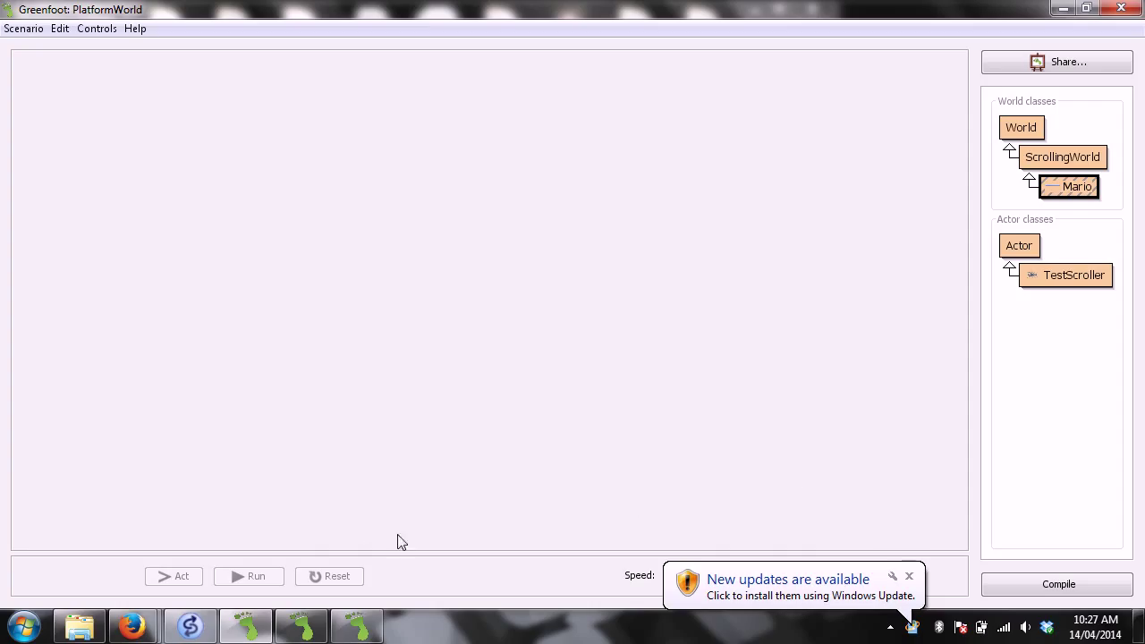
- Compile the scenario so the Mario world shows the level background
left_click(1054, 585)
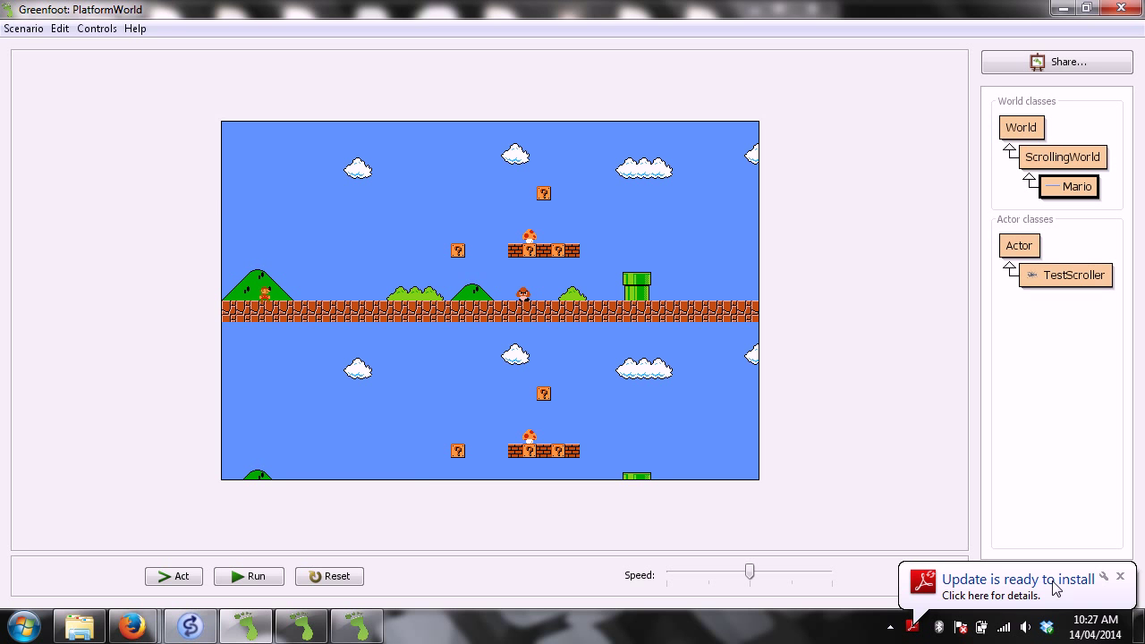
mouse_move(132, 626)
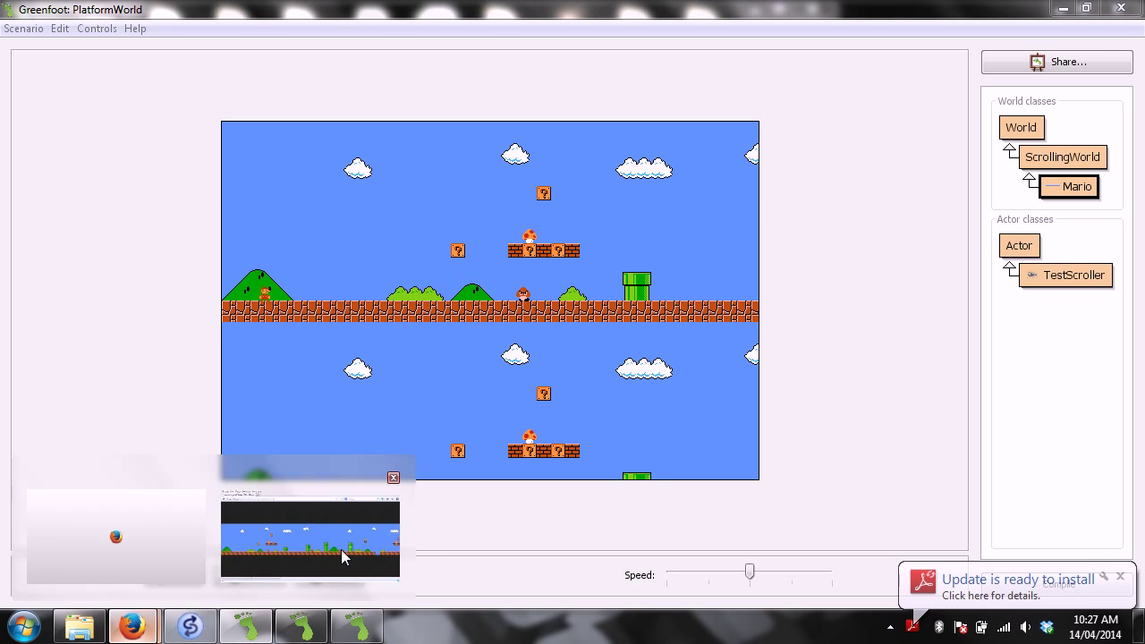
left_click(344, 556)
left_click(18, 76)
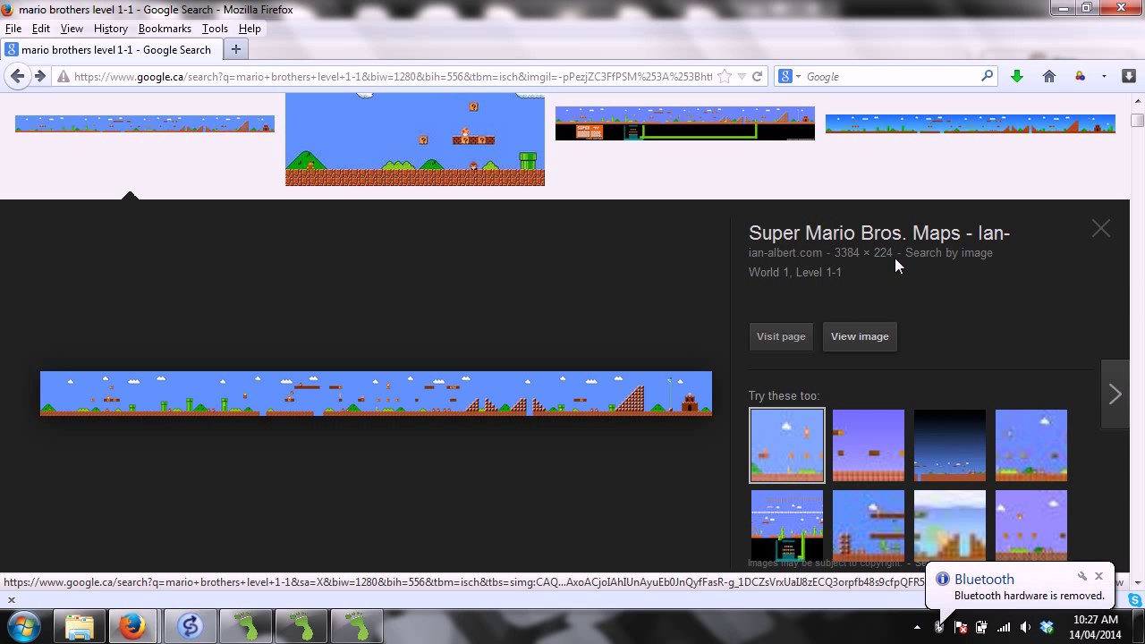
left_click(307, 632)
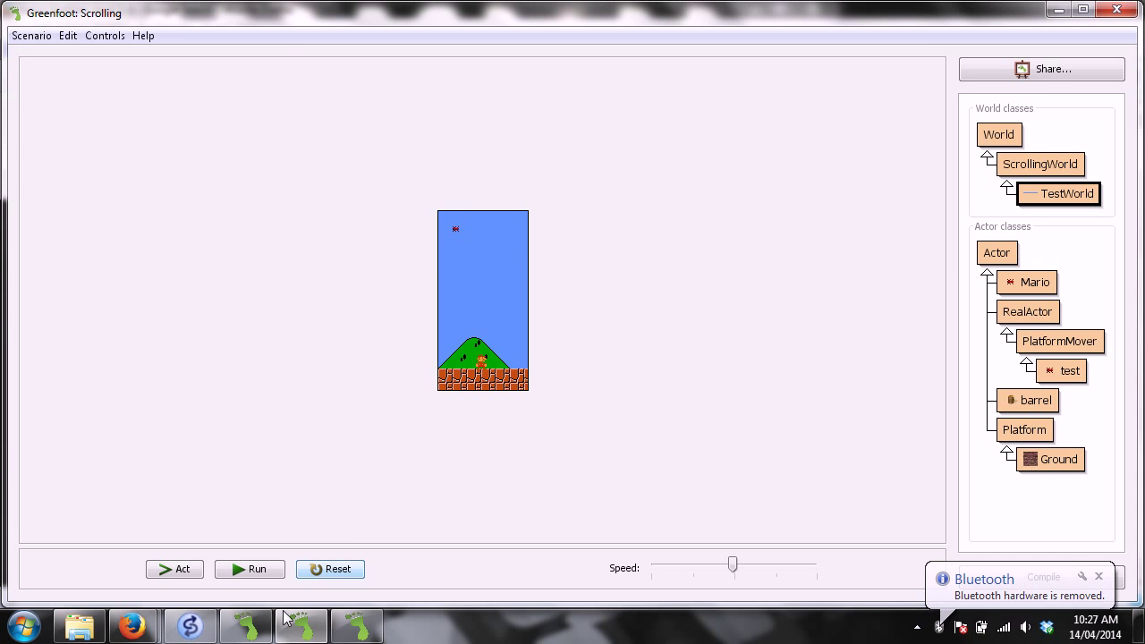
left_click(249, 626)
- Change the Mario world's super call height from 400 to 224 in its source
left_click(1061, 156)
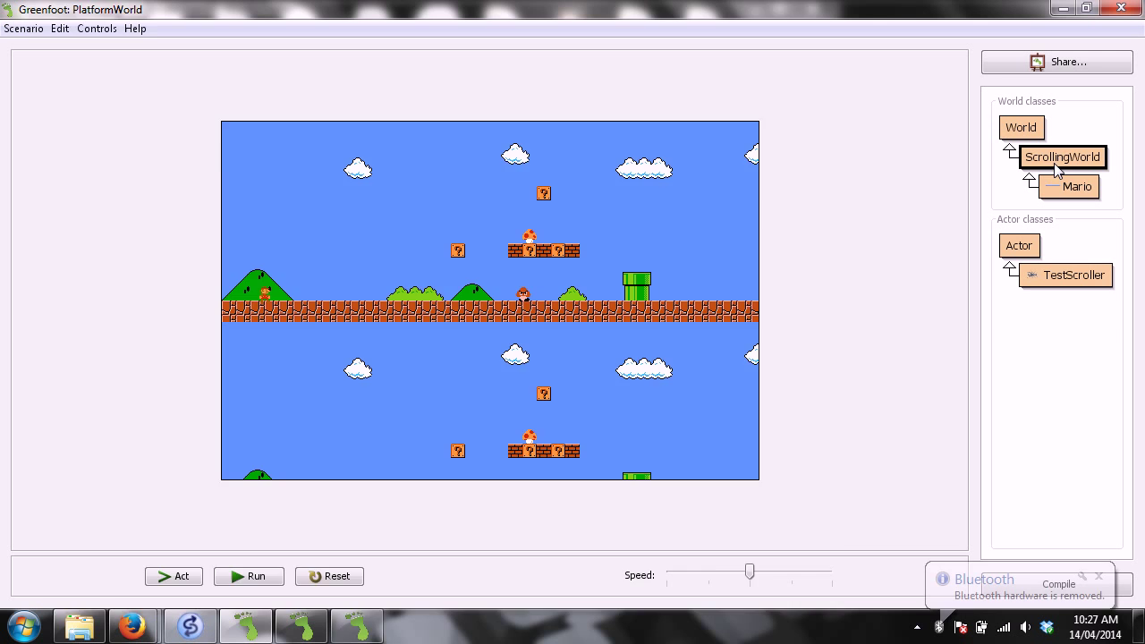
double_click(1058, 163)
left_click(786, 224)
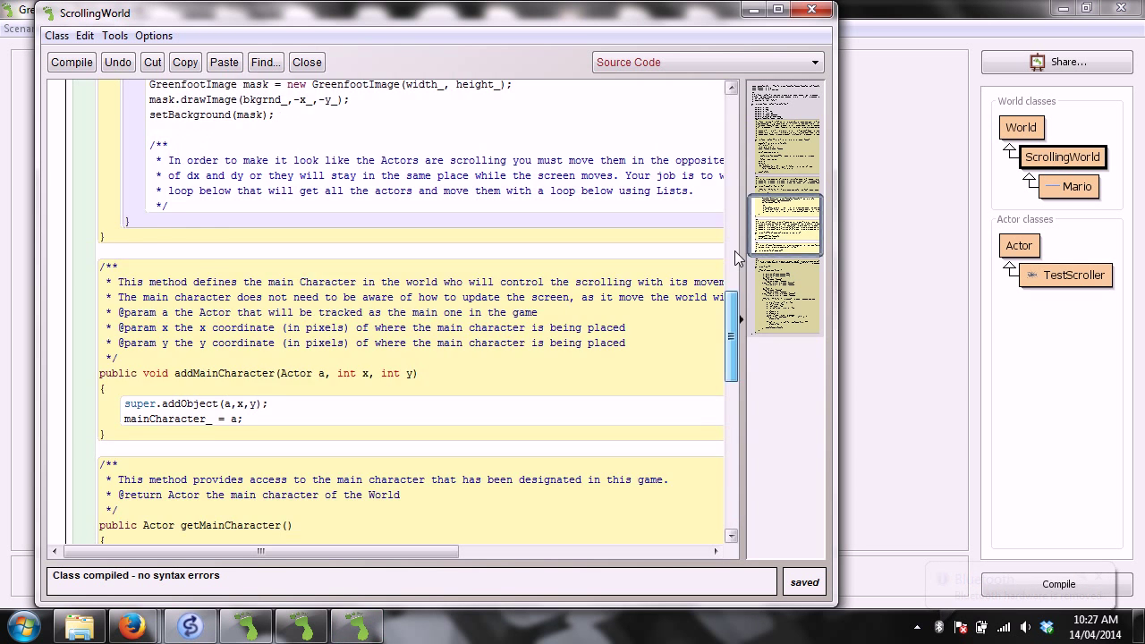
left_click(785, 179)
double_click(1076, 186)
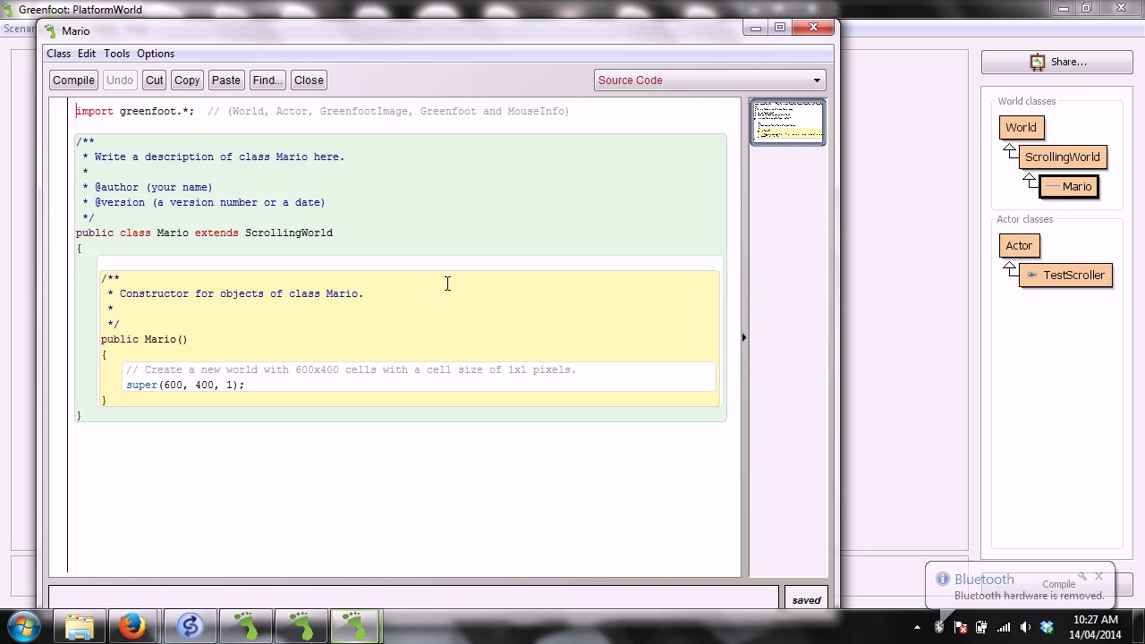
double_click(204, 385)
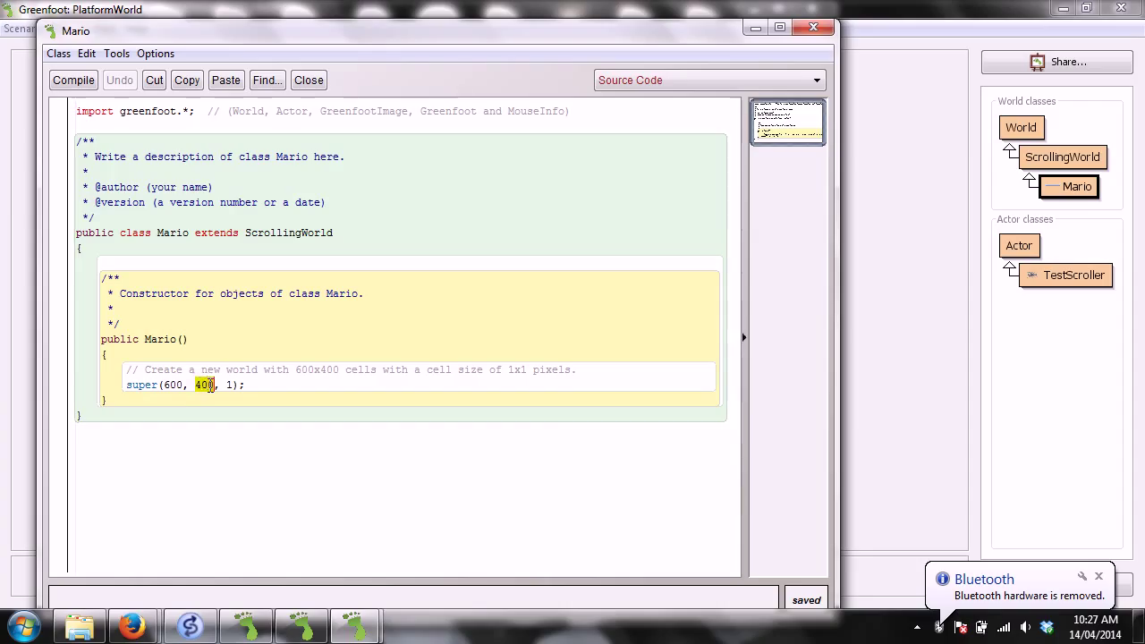
type("224")
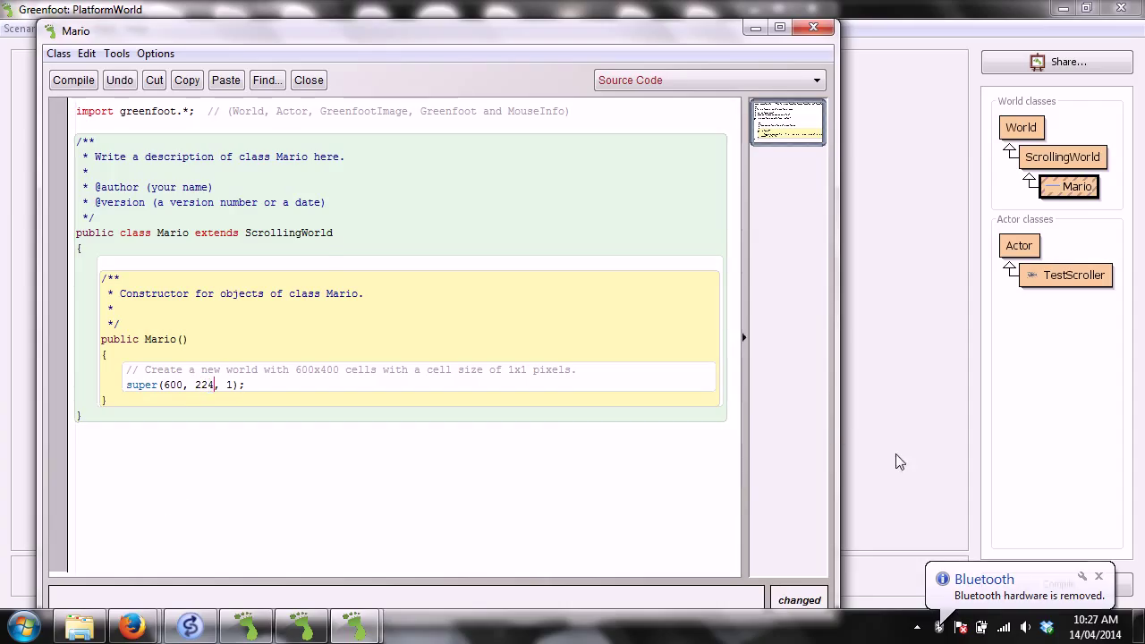
key("ctrl+w")
- Recompile the scenario with the new height, dismissing stray notifications
left_click(308, 578)
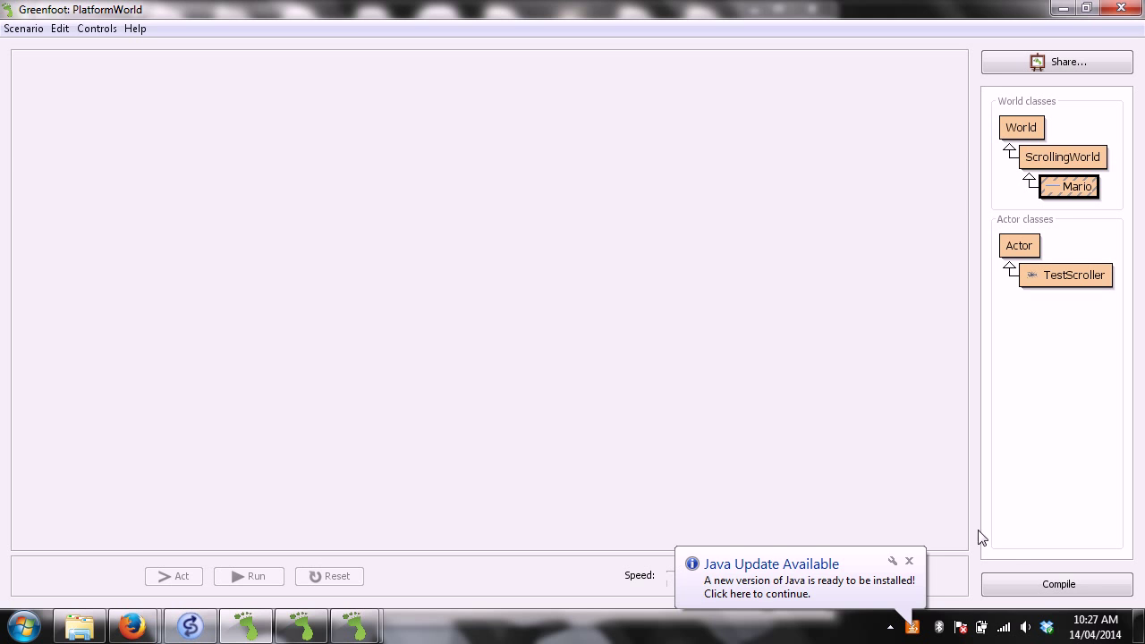
left_click(908, 560)
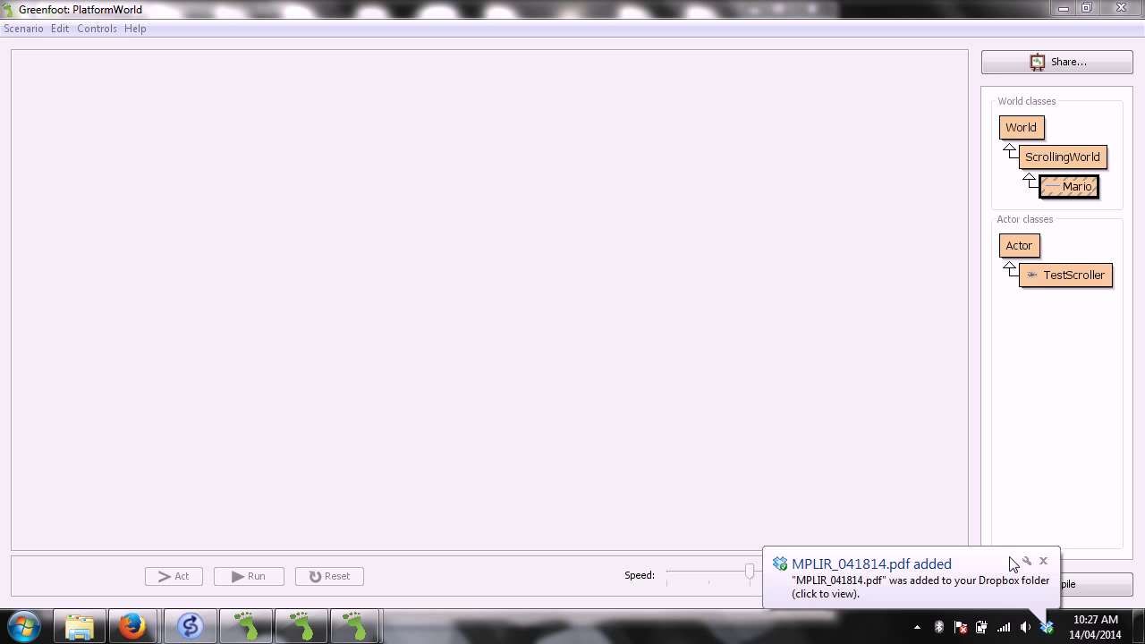
left_click(1046, 564)
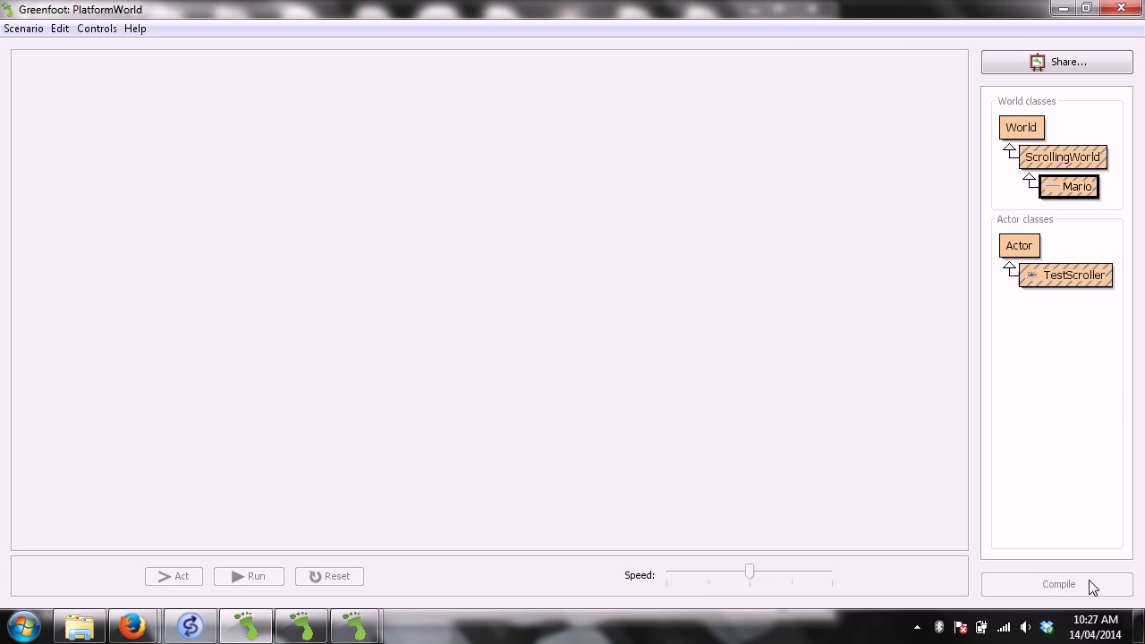
left_click(1058, 584)
left_click(908, 575)
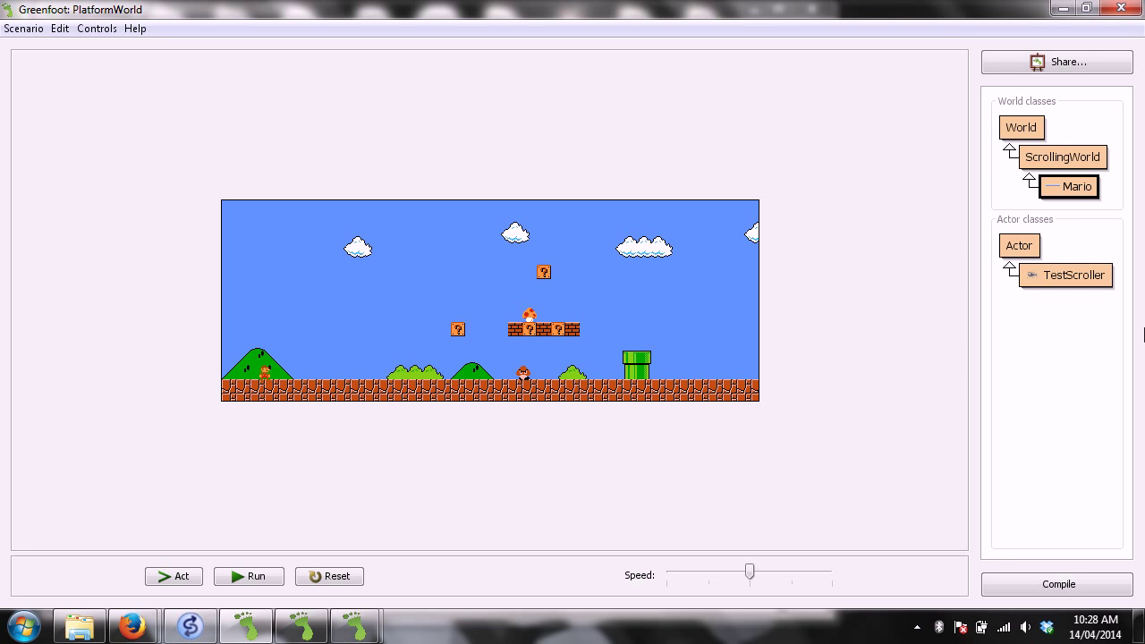
left_click(1098, 279)
right_click(1073, 281)
left_click(1073, 318)
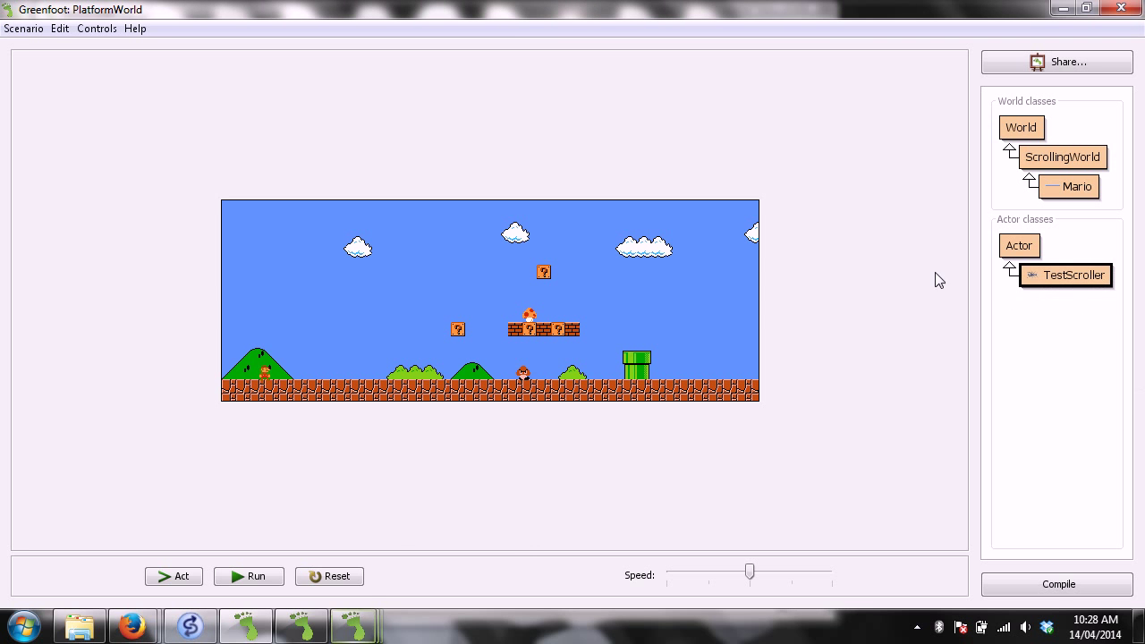
mouse_move(355, 626)
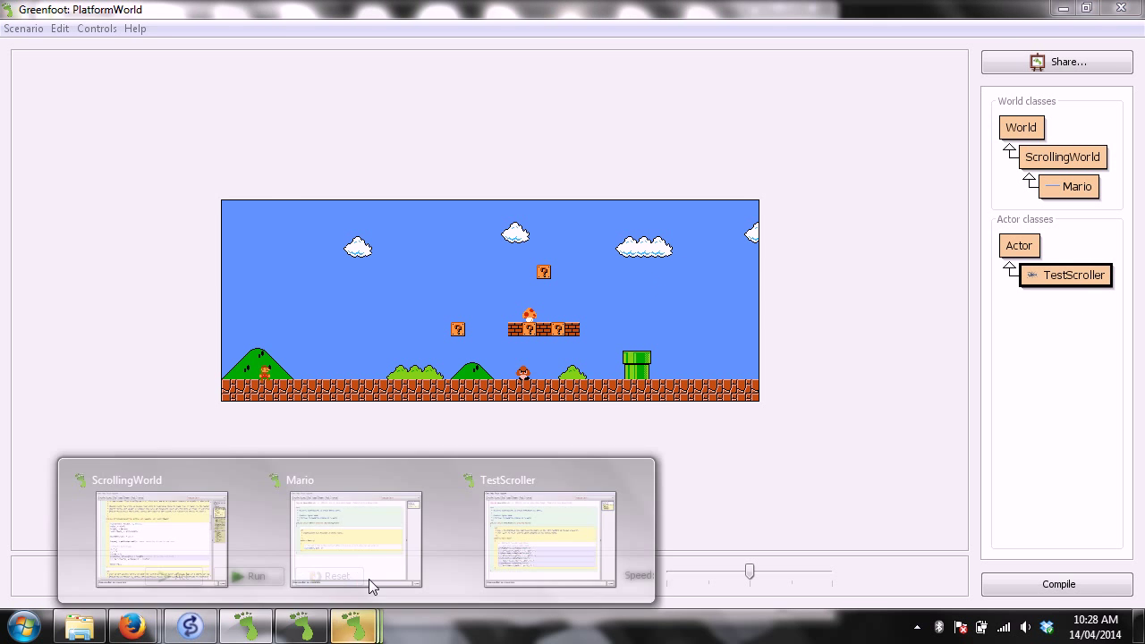
left_click(515, 537)
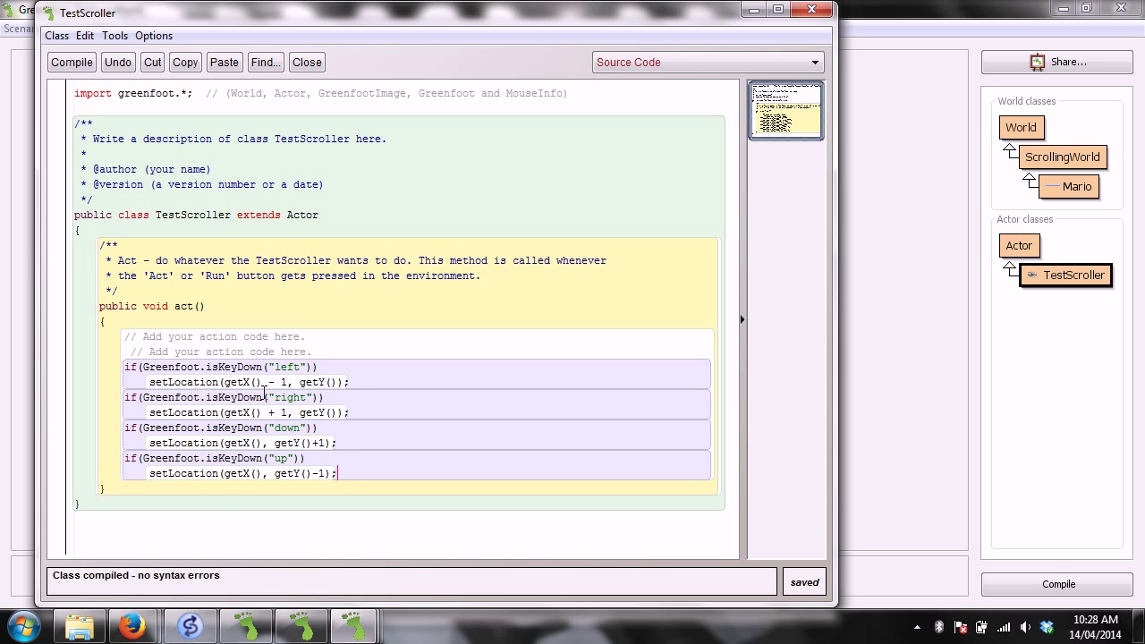
left_click(811, 10)
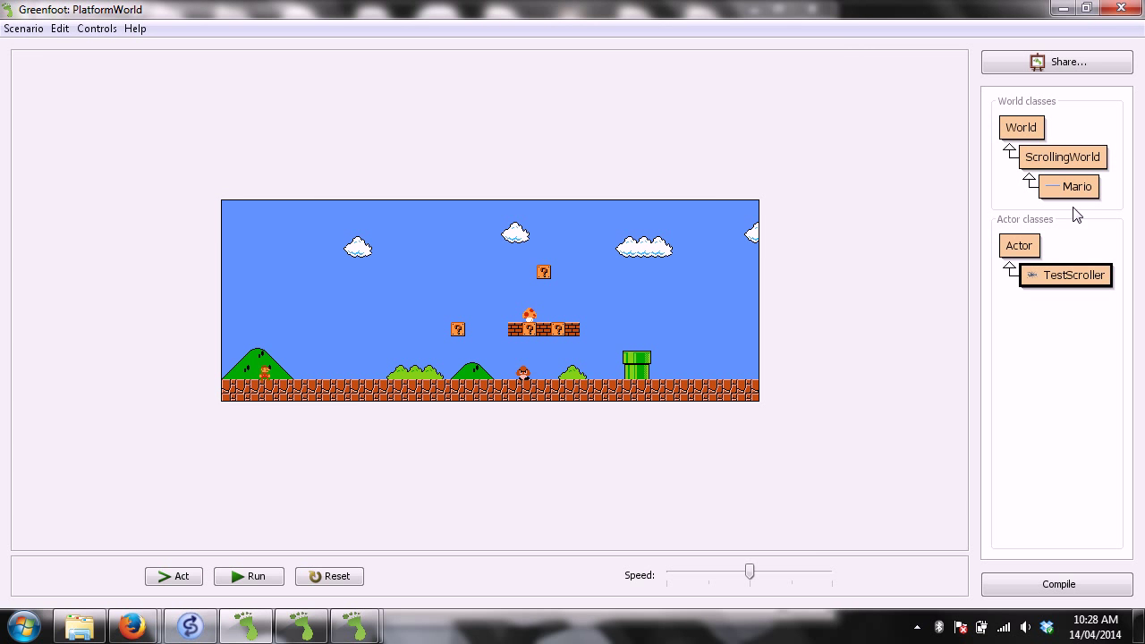
right_click(1064, 161)
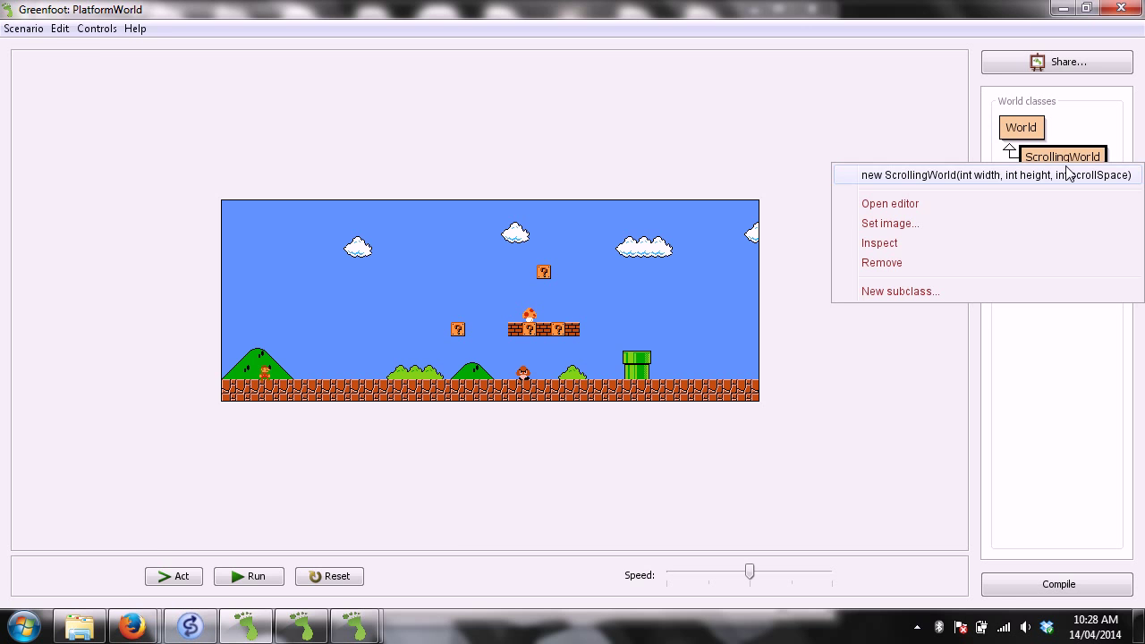
left_click(890, 204)
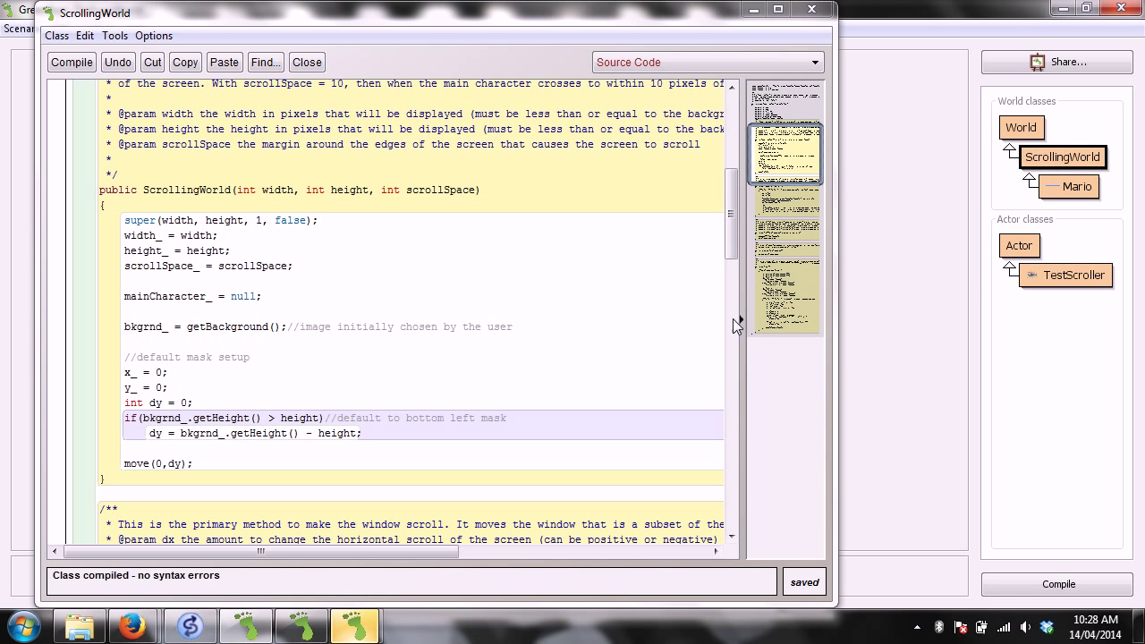
scroll(742, 235, "up", 1)
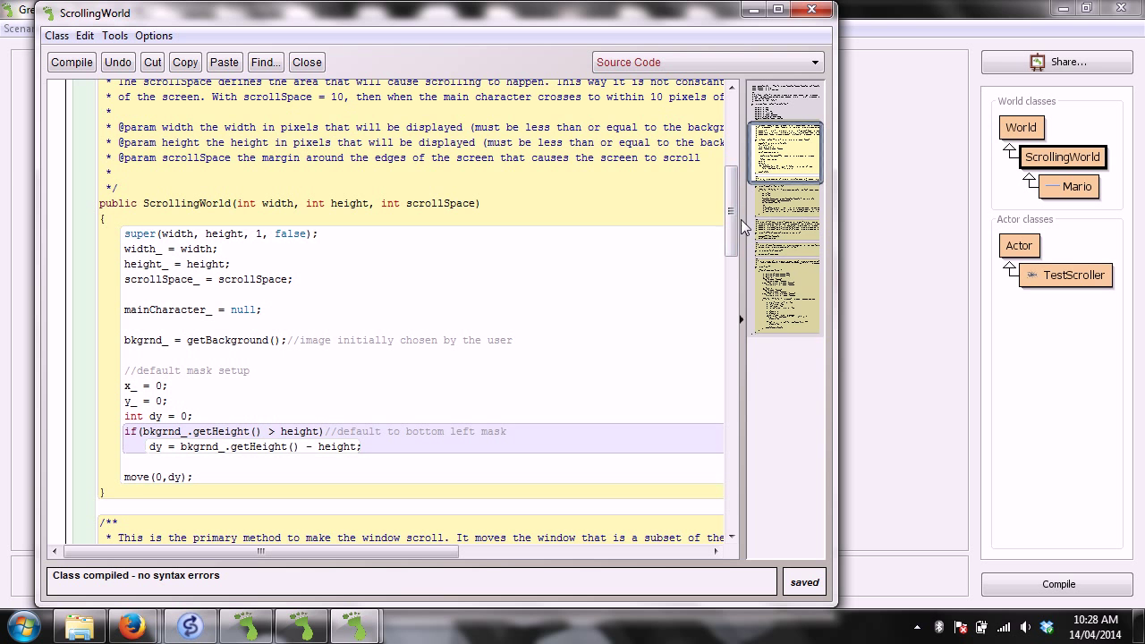
left_click_drag(733, 220, 731, 357)
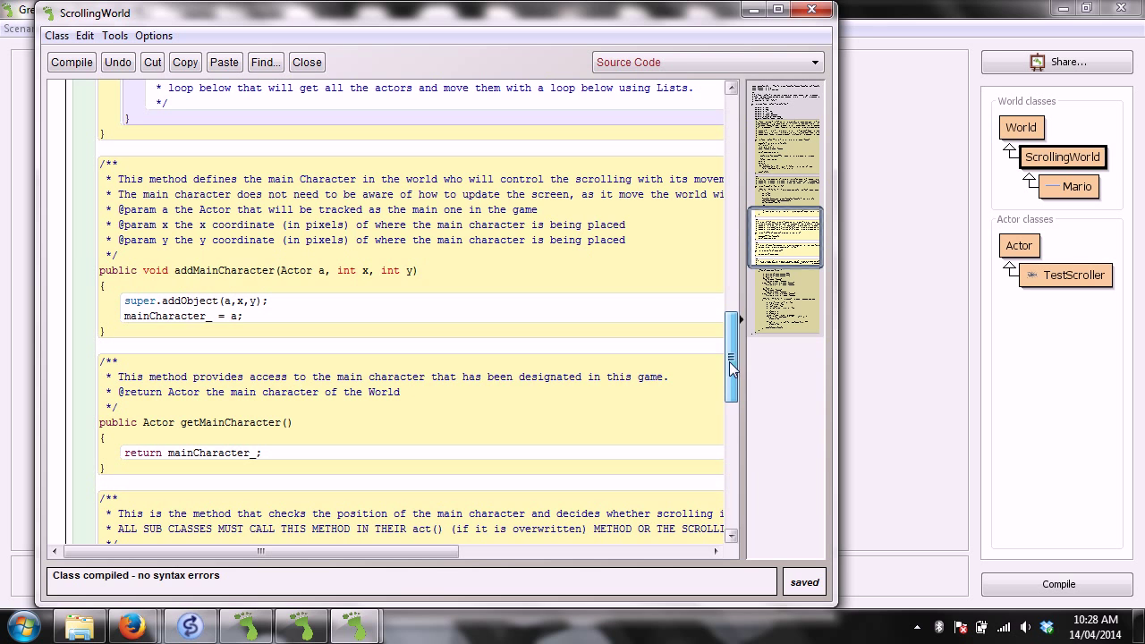
left_click_drag(100, 160, 140, 333)
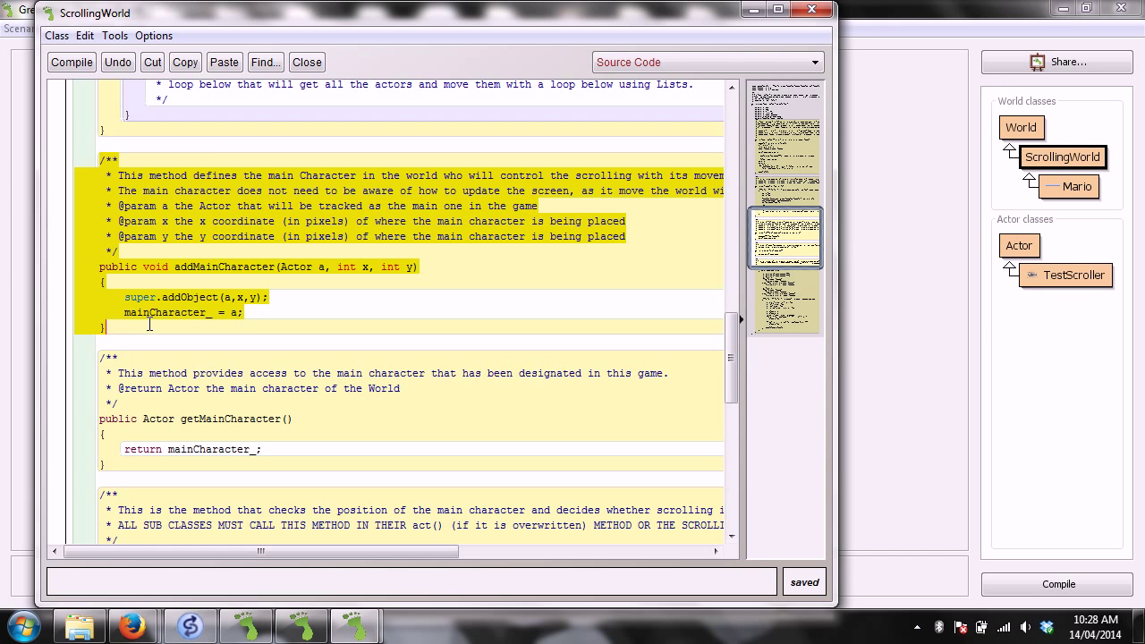
- Add addMainCharacter(new TestScroller(), 20, 20); after the super call in Mario's constructor
left_click(1077, 186)
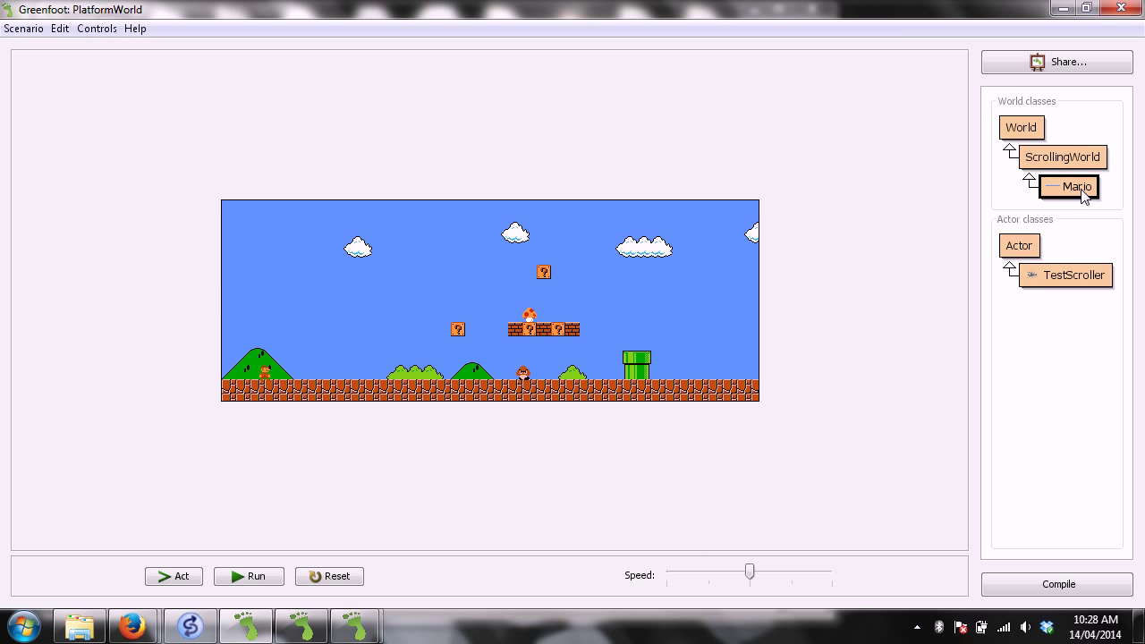
right_click(1077, 186)
left_click(1081, 231)
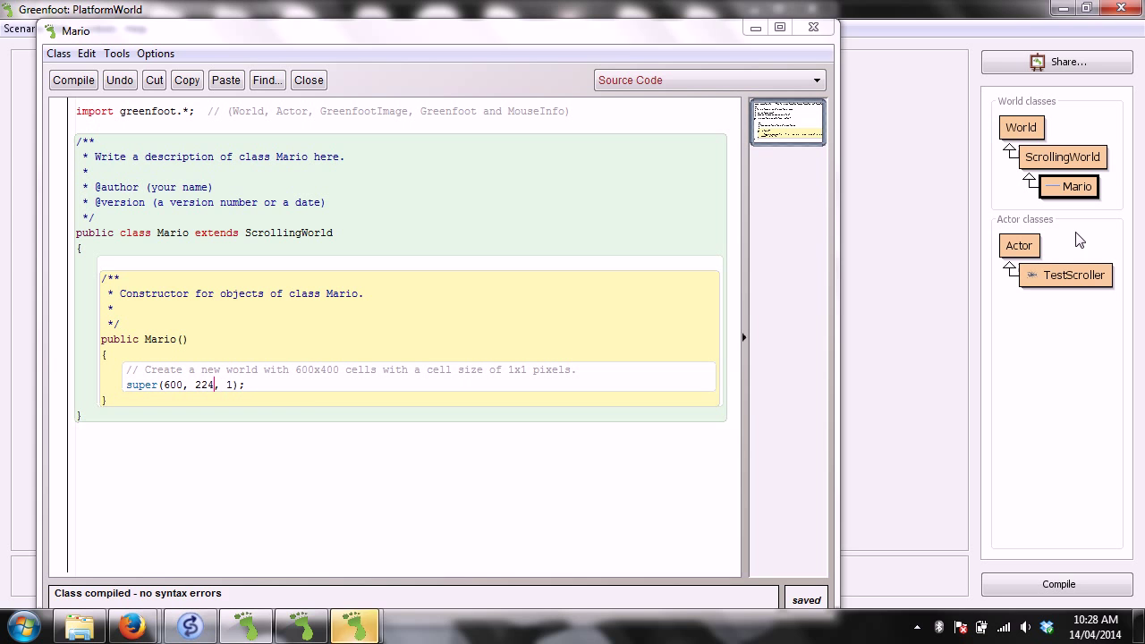
left_click(321, 386)
key("Return")
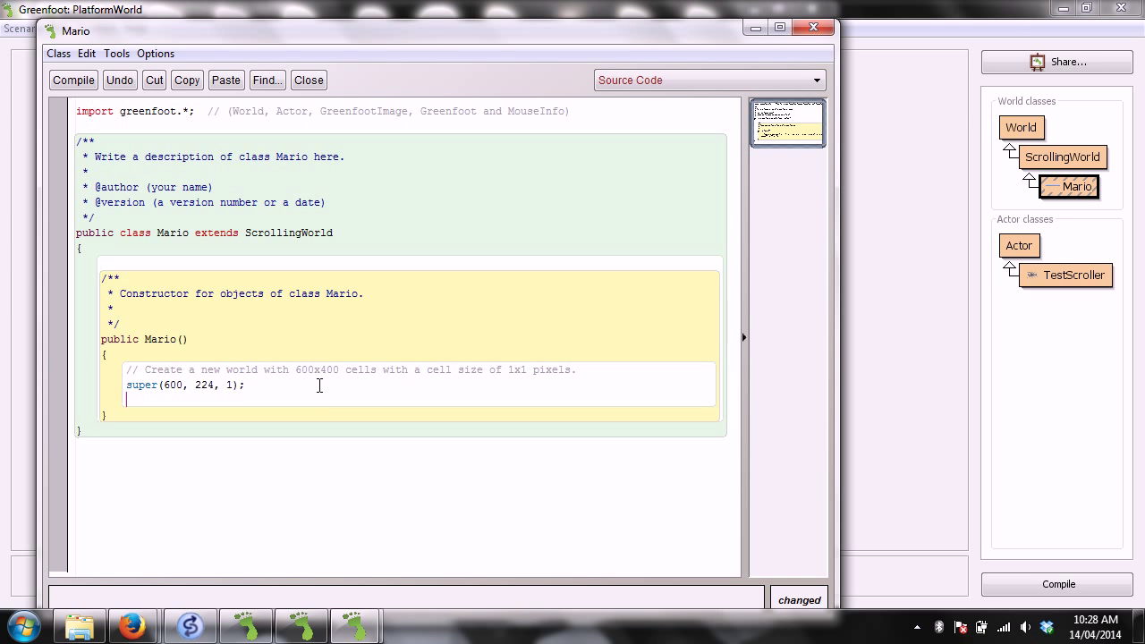
type("addMainChar")
type("acter(new ")
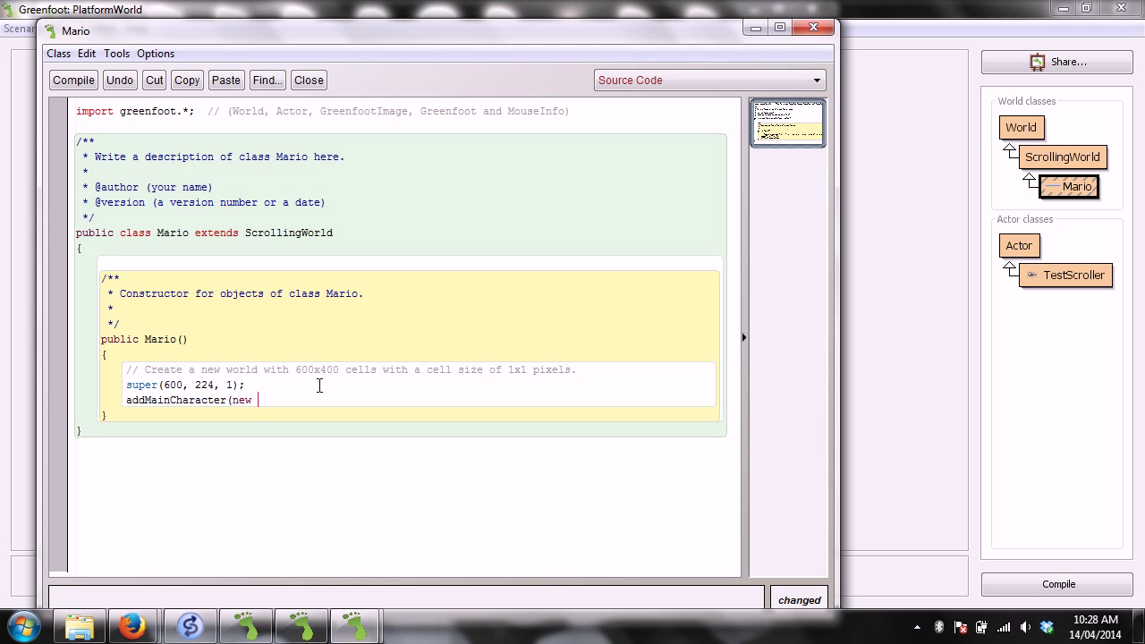
type("TestScrol")
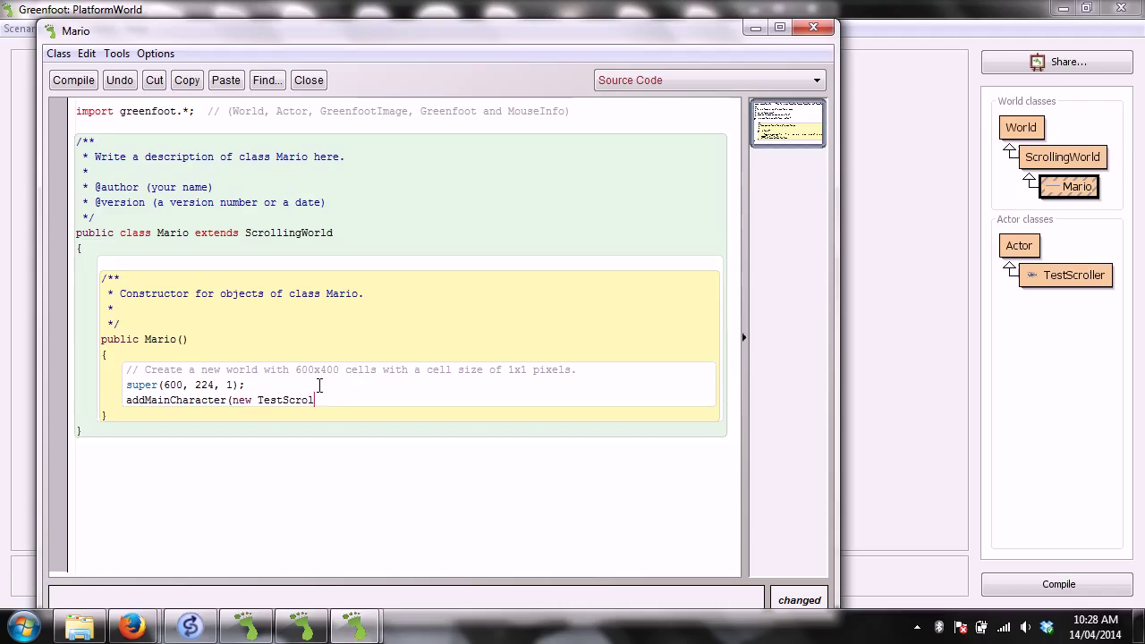
type("ler()")
type(", 20, 20);")
double_click(154, 399)
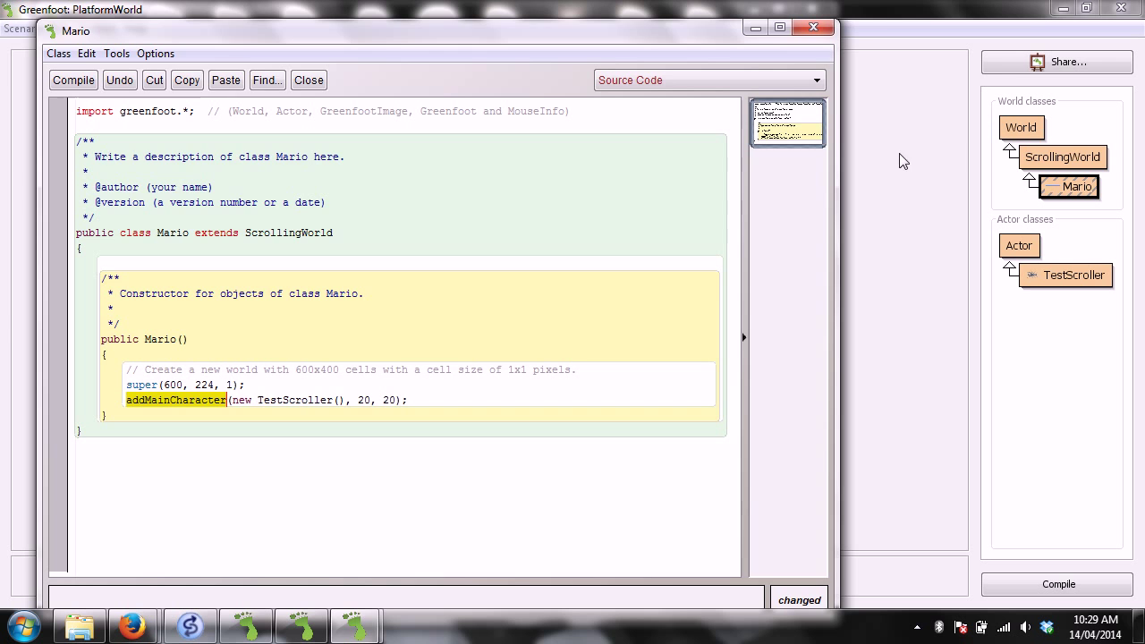
double_click(1045, 159)
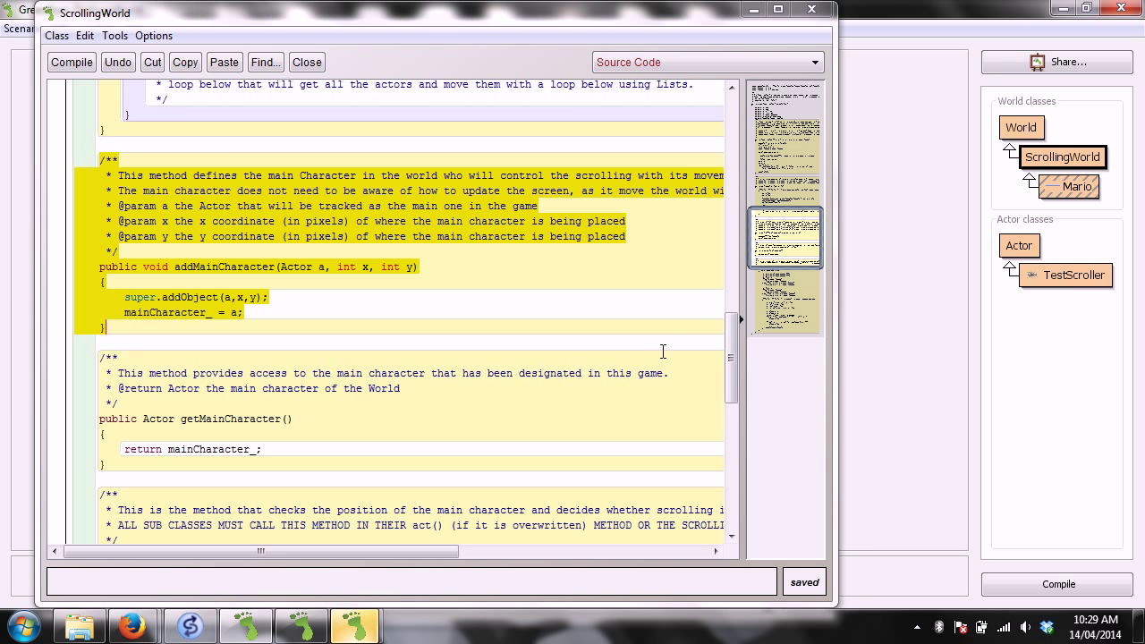
left_click(613, 322)
mouse_move(731, 357)
left_mouse_down()
mouse_move(733, 195)
mouse_move(760, 191)
left_mouse_up()
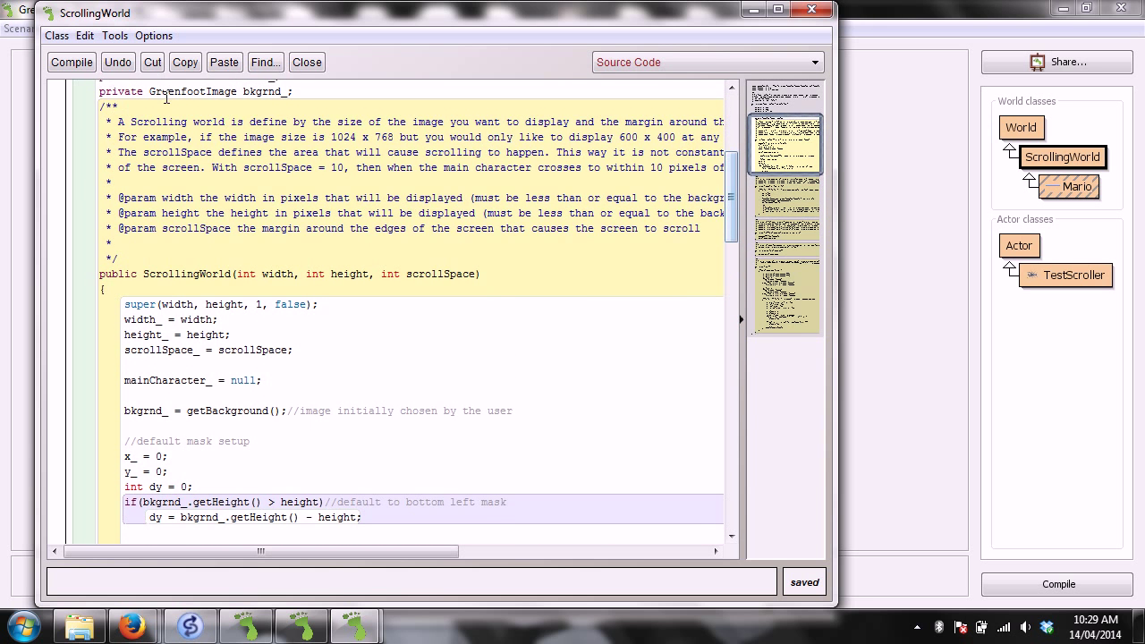
left_click_drag(99, 105, 100, 273)
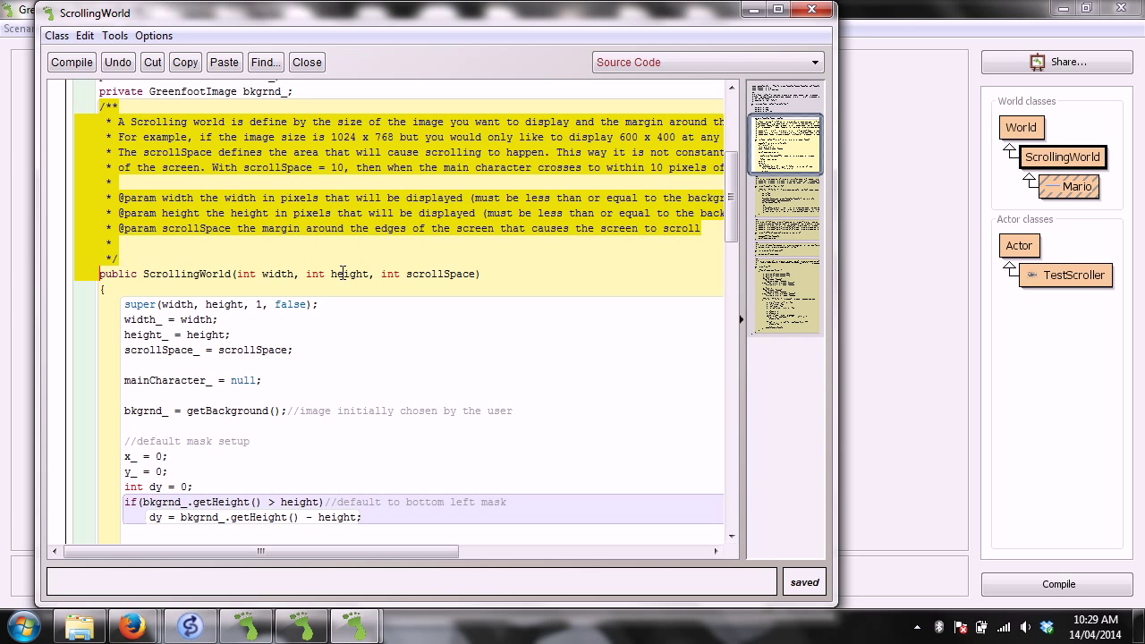
double_click(272, 273)
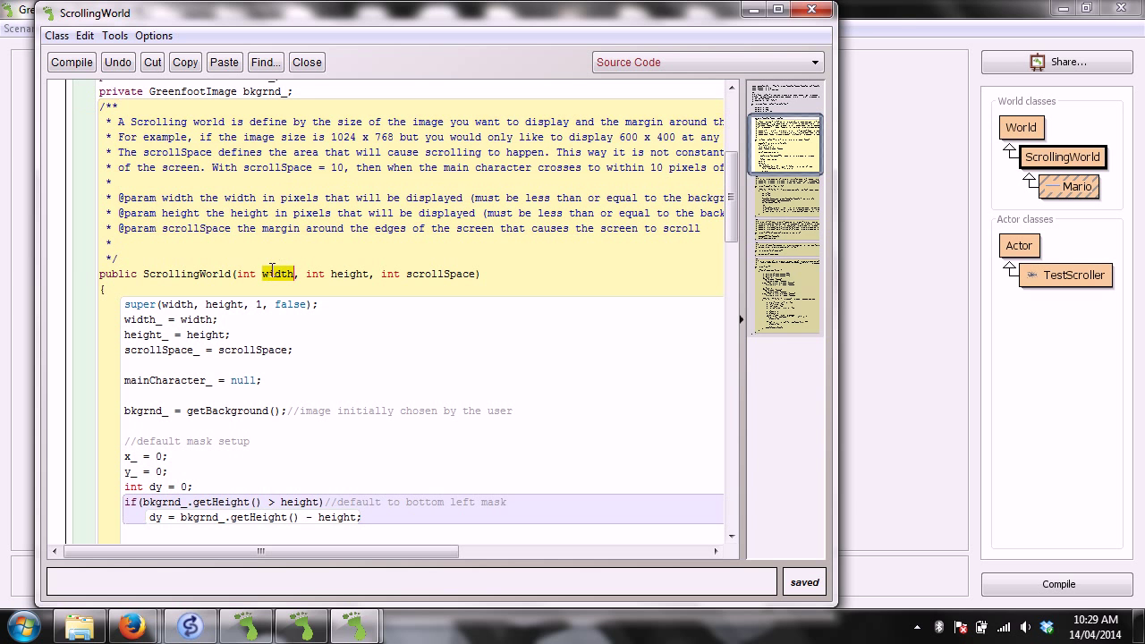
double_click(350, 274)
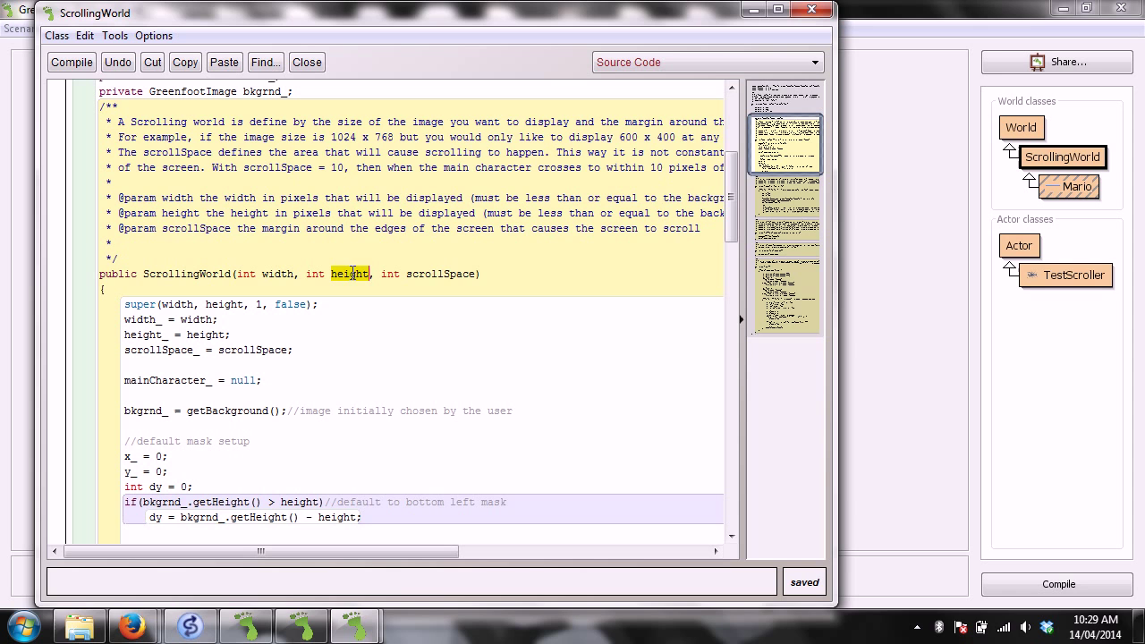
double_click(442, 274)
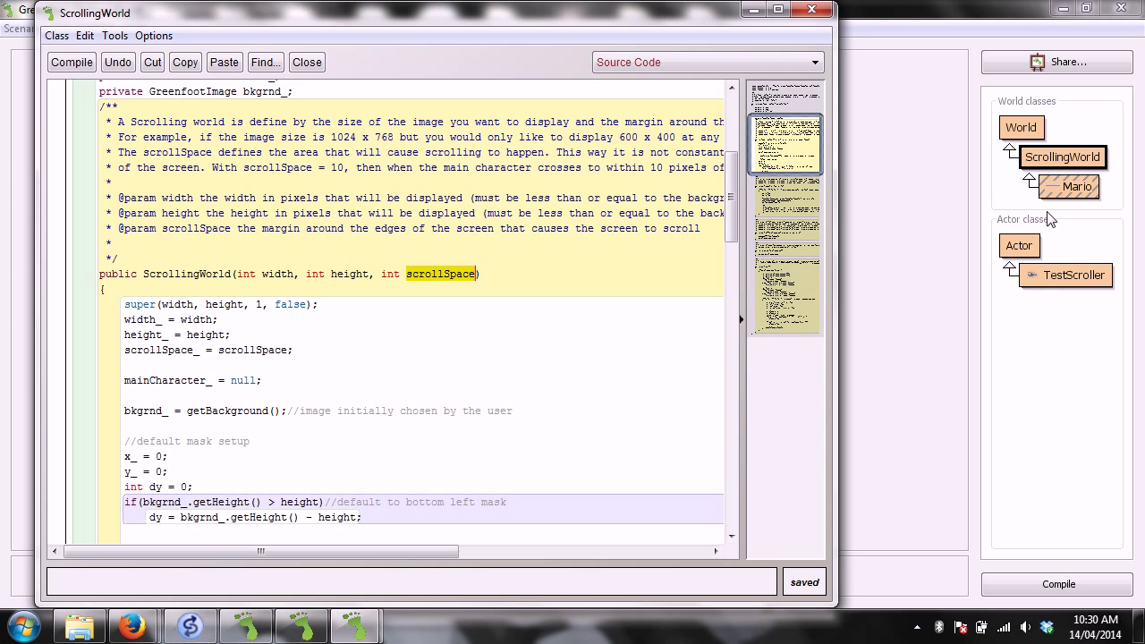
double_click(1068, 188)
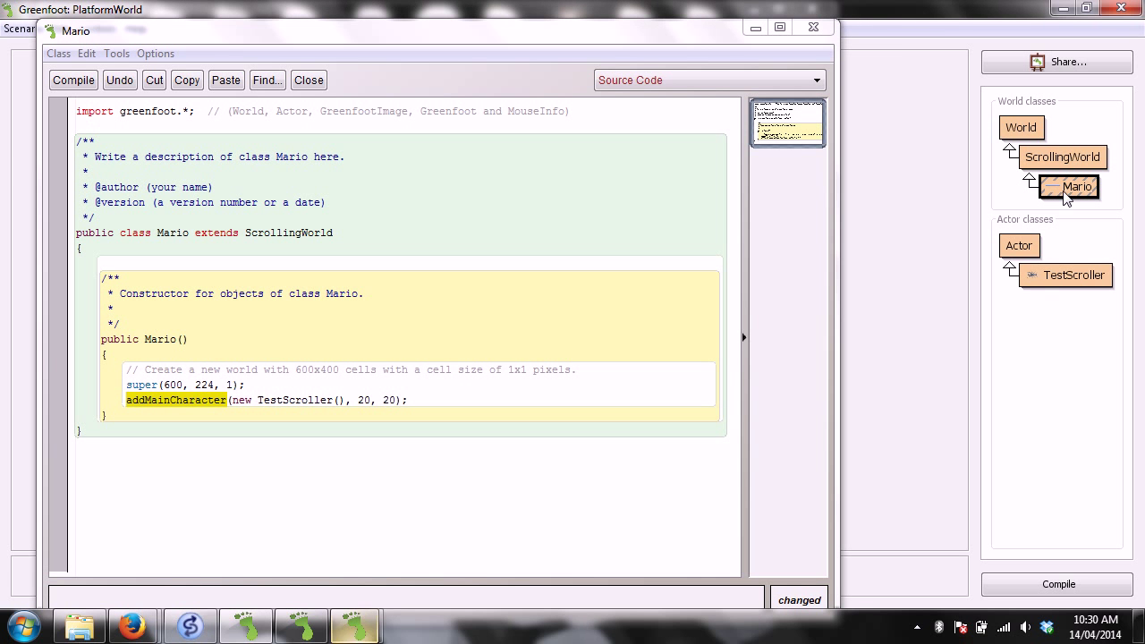
- Change the constructor to super(600, 100, 10), delete the default comment line, and compile
double_click(205, 384)
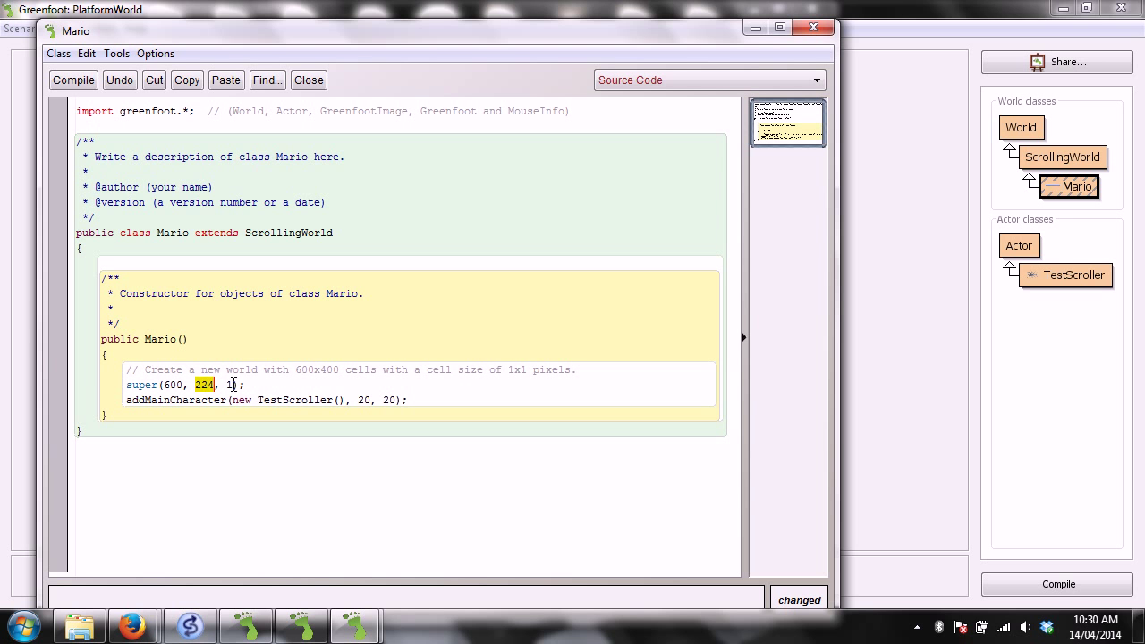
type("100, 1")
type("0")
left_click_drag(578, 369, 130, 369)
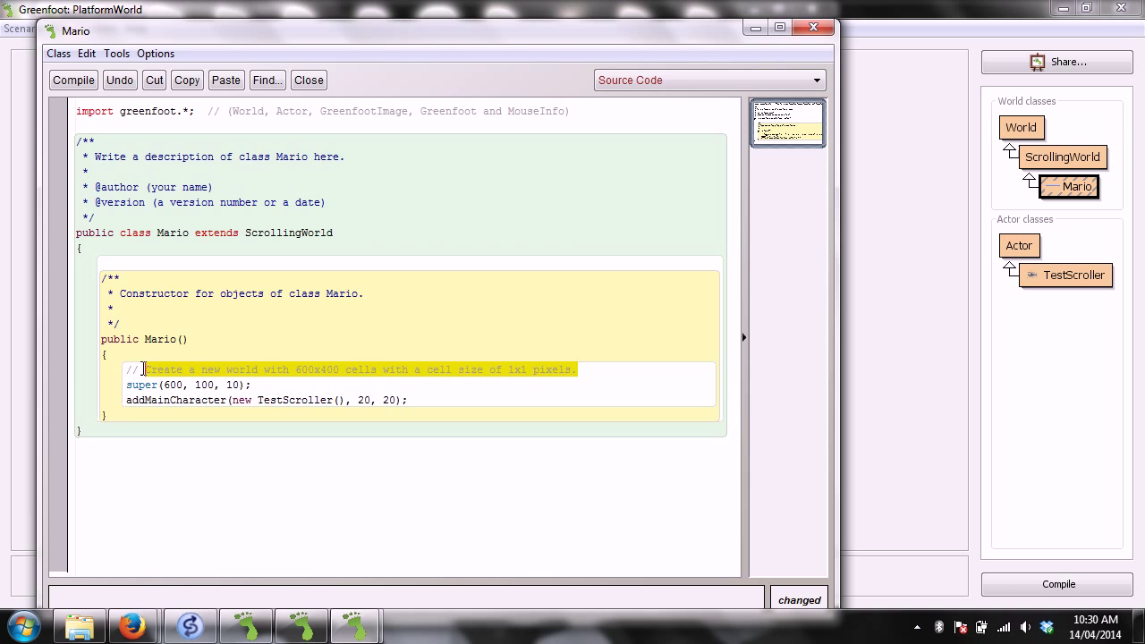
key("BackSpace")
key("BackSpace")
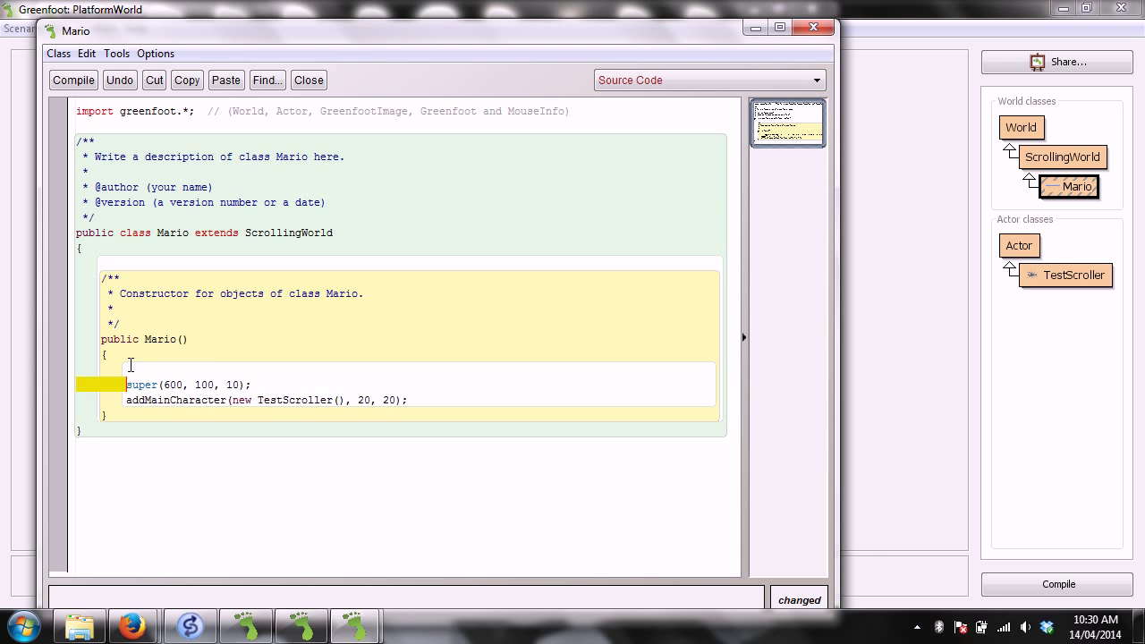
key("BackSpace")
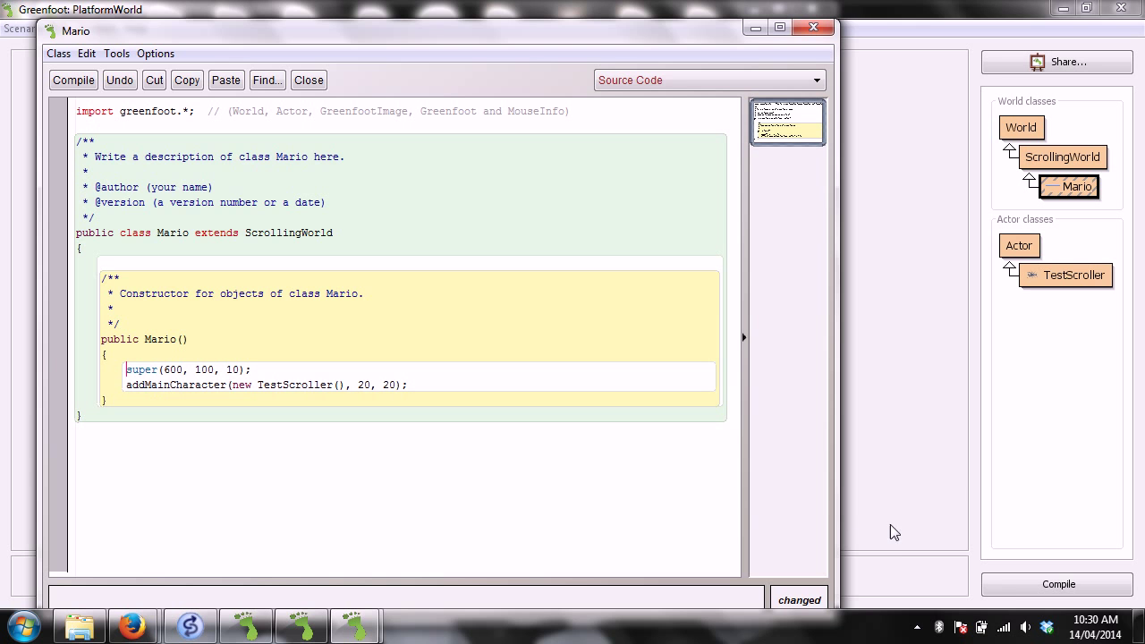
left_click(1021, 583)
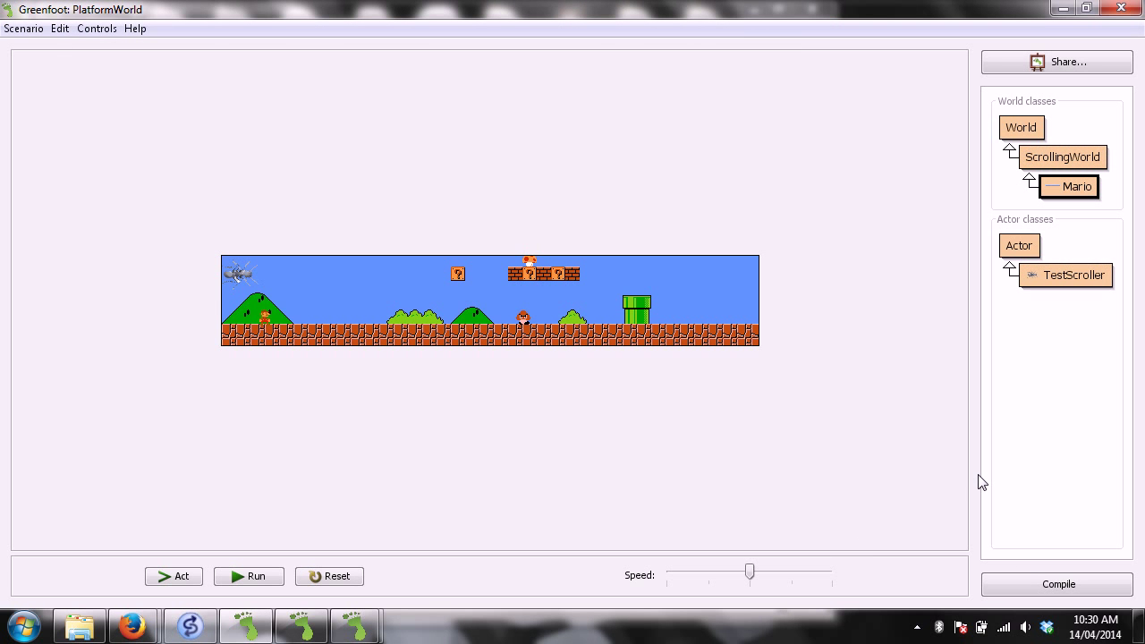
- Drag the TestScroller further into the world and start the scenario running
left_click(239, 274)
left_click(248, 576)
left_click_drag(239, 274, 296, 290)
left_click(255, 577)
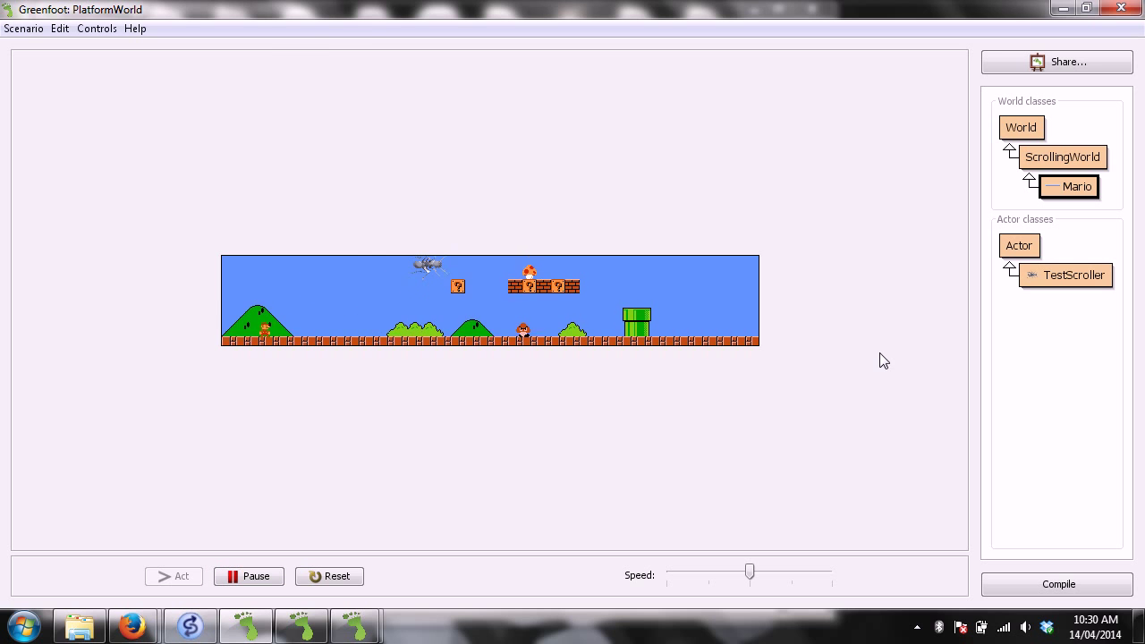
- Steer the TestScroller with the arrow keys, pushing past the margins so the level scrolls
key("Up")
key("Down")
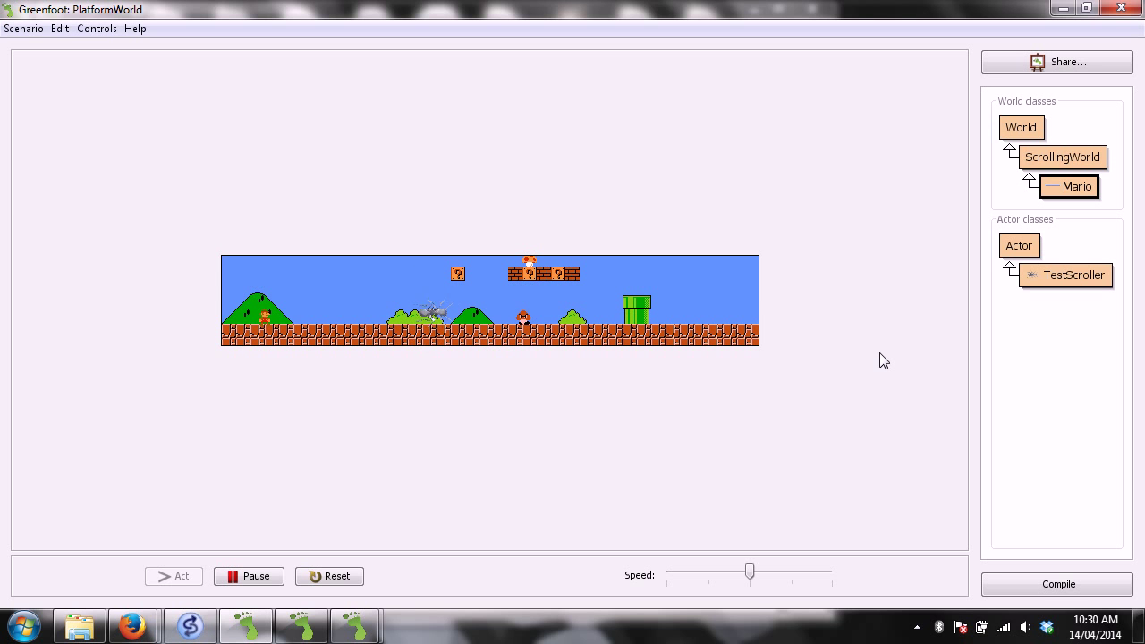
key("Right")
key("Right")
key("Right")
key("Right")
key("Left")
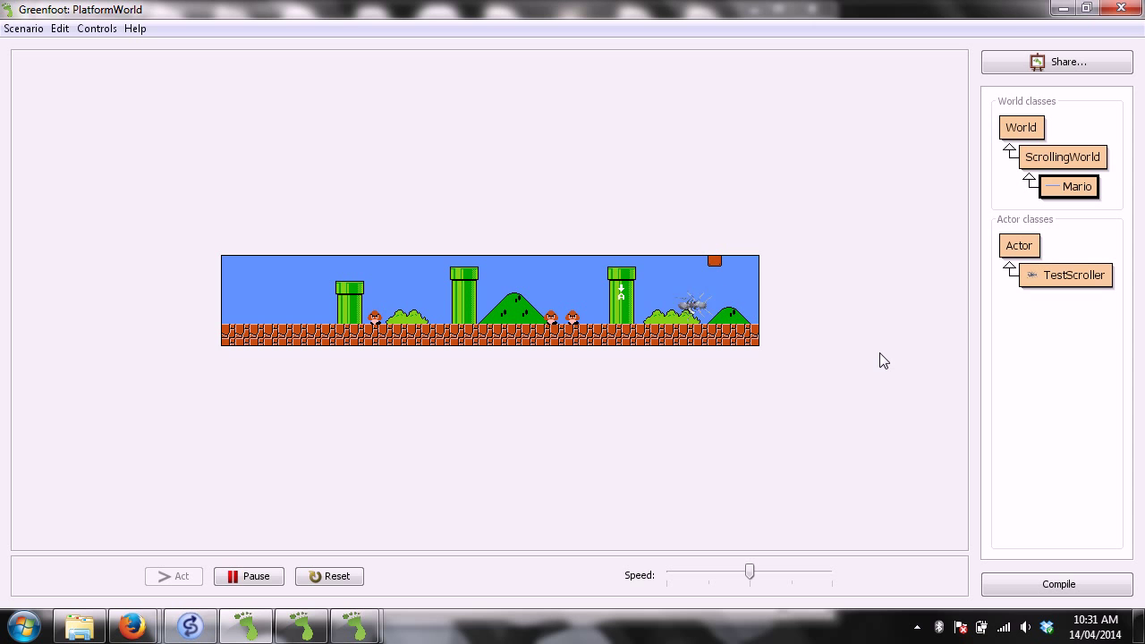
key("Left")
key("Left")
key("Left")
- Create a Barrel subclass of Actor using the barrel.png image from the objects library
right_click(1033, 251)
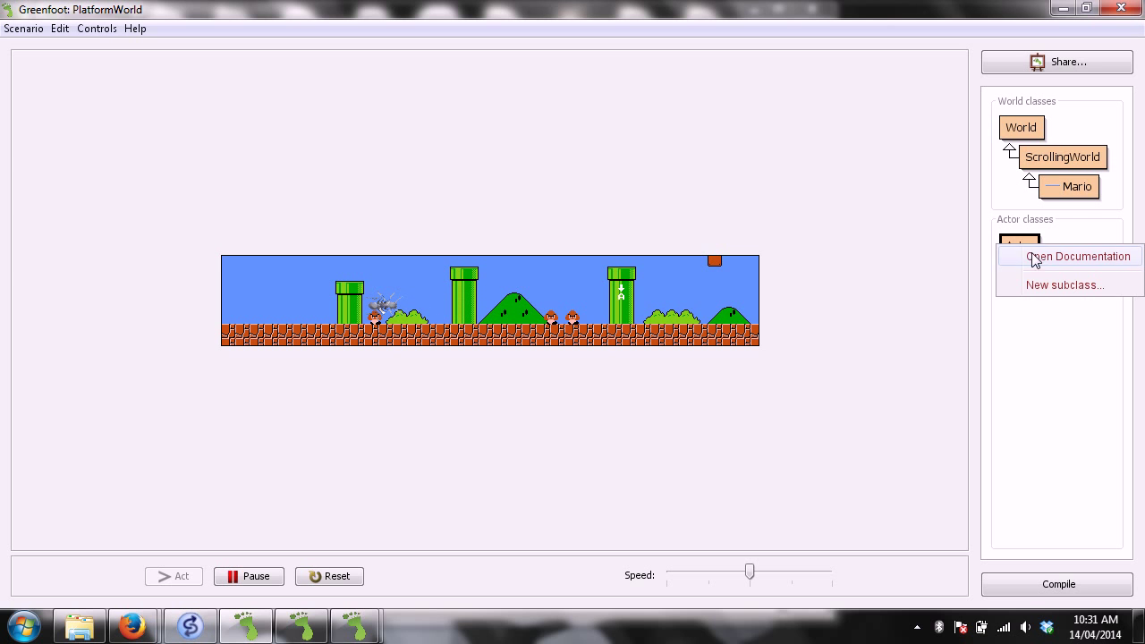
left_click(1044, 281)
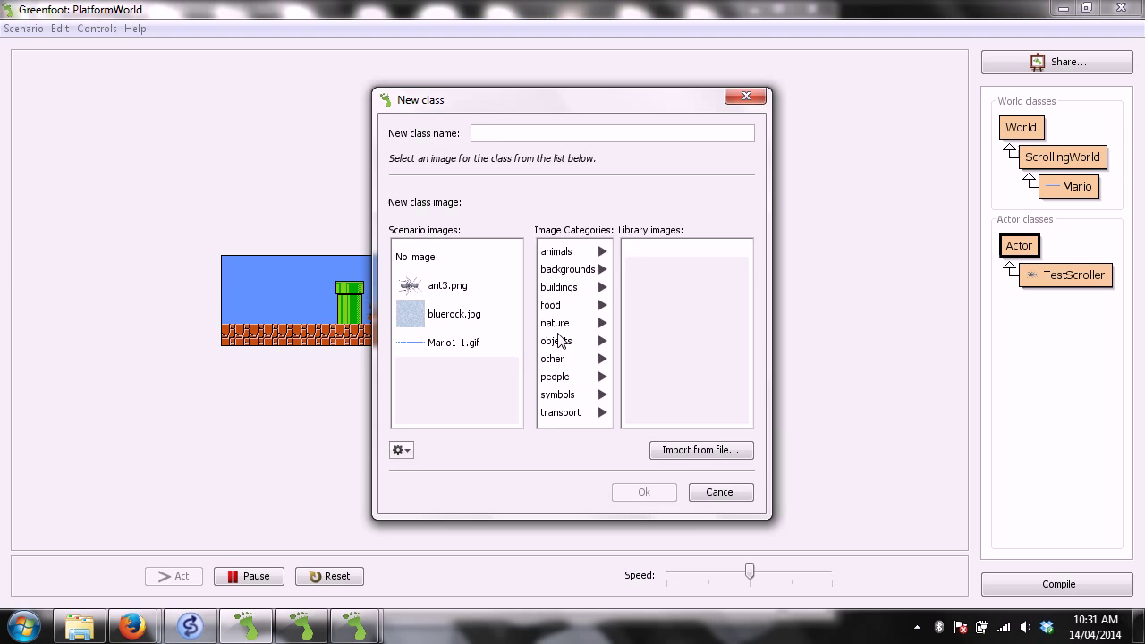
left_click(555, 341)
left_click(648, 304)
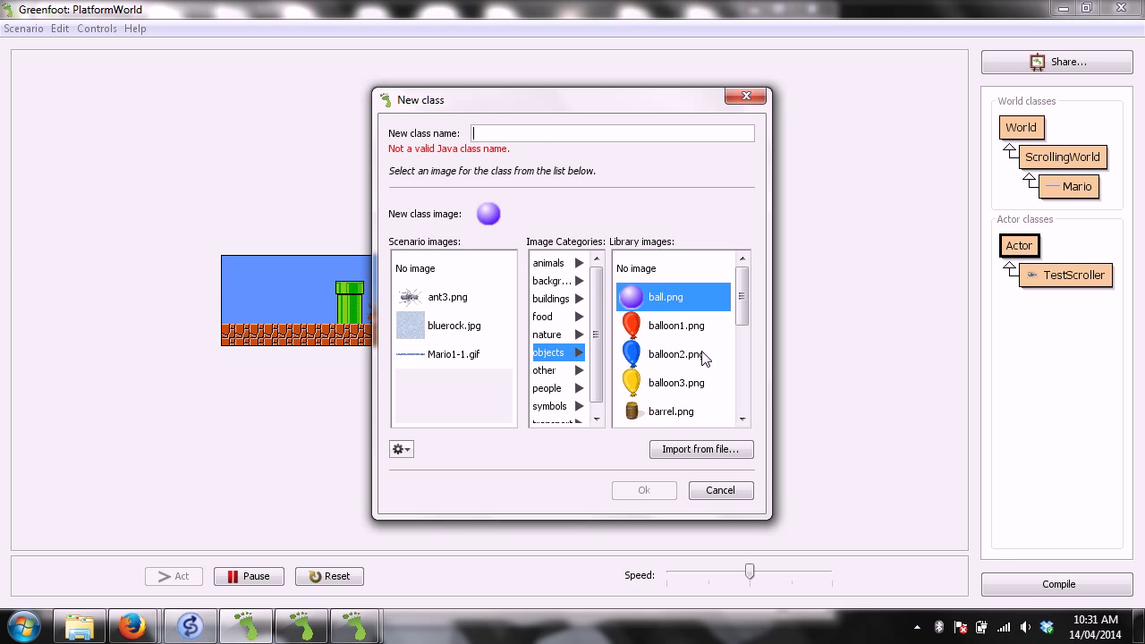
left_click(662, 410)
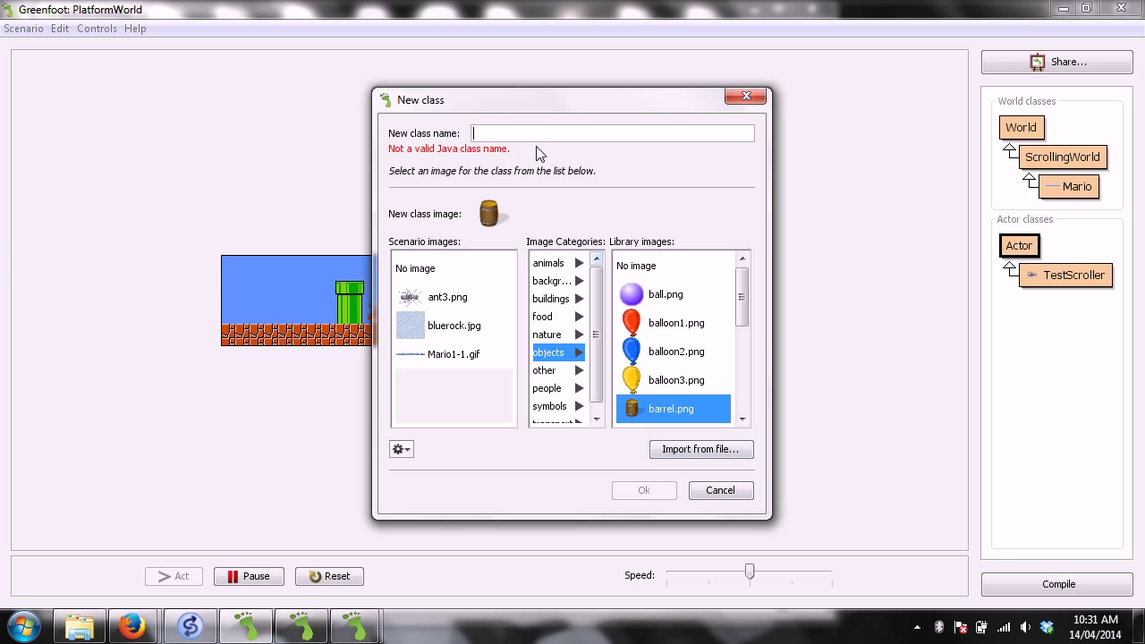
type("Barrel")
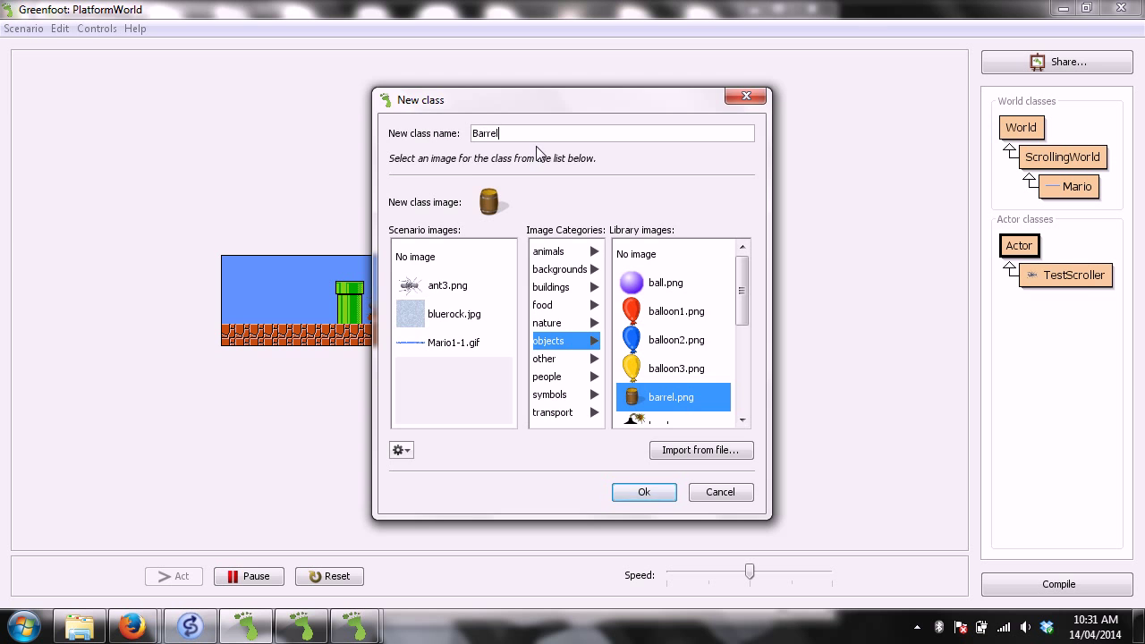
key("Return")
- Compile, place a new Barrel in the world near the pipe, and run the scenario
left_click(1057, 584)
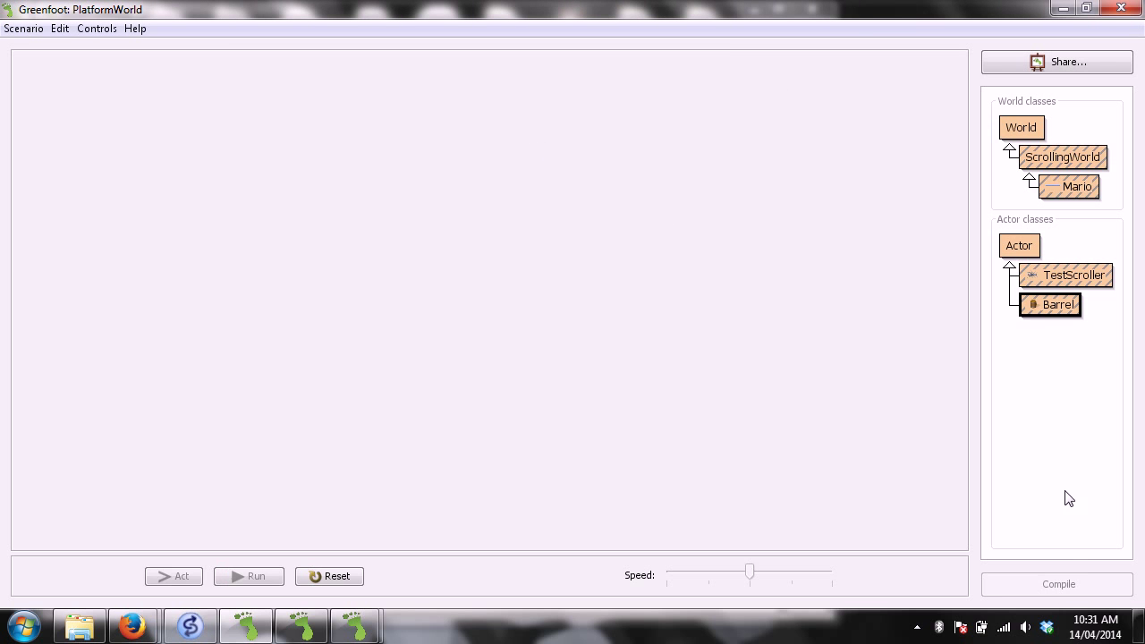
right_click(1055, 308)
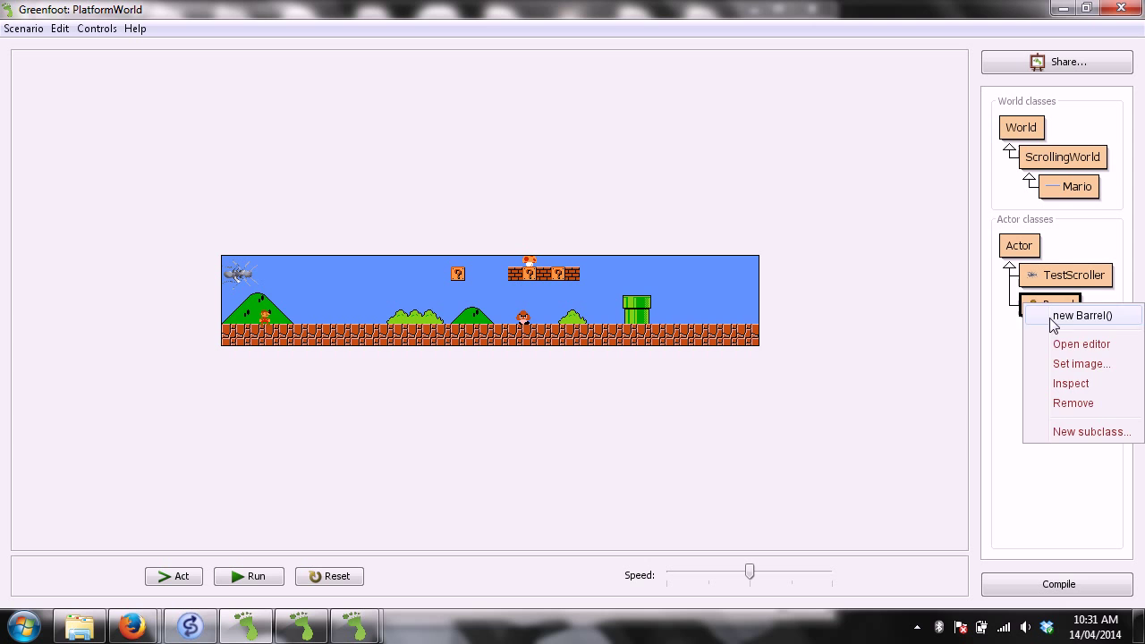
left_click(1081, 315)
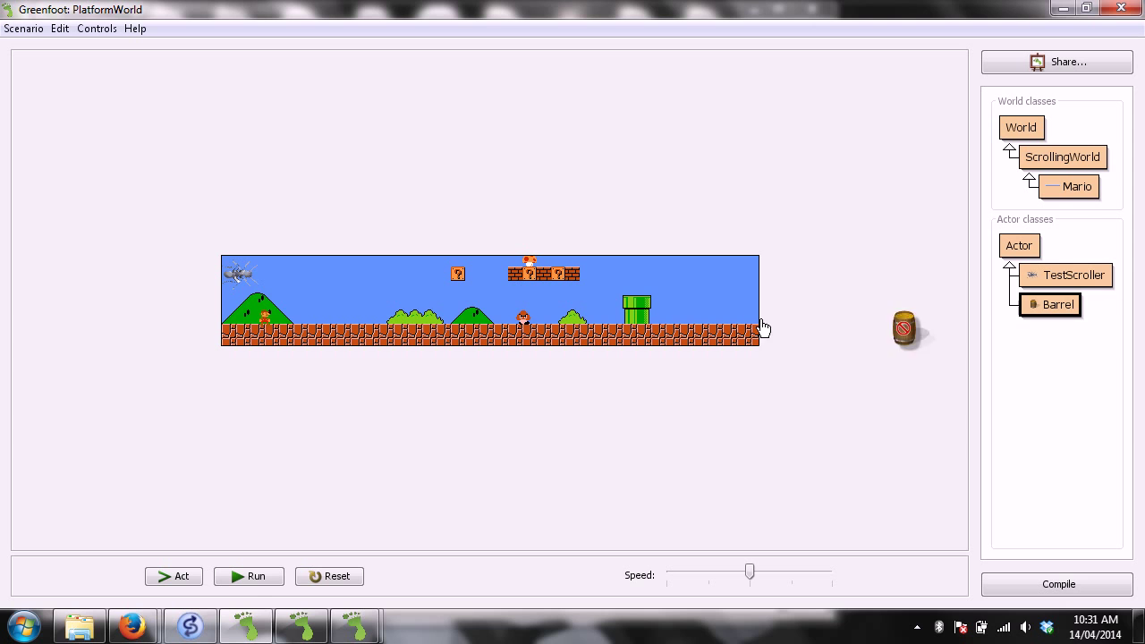
left_click(664, 302)
left_click(251, 576)
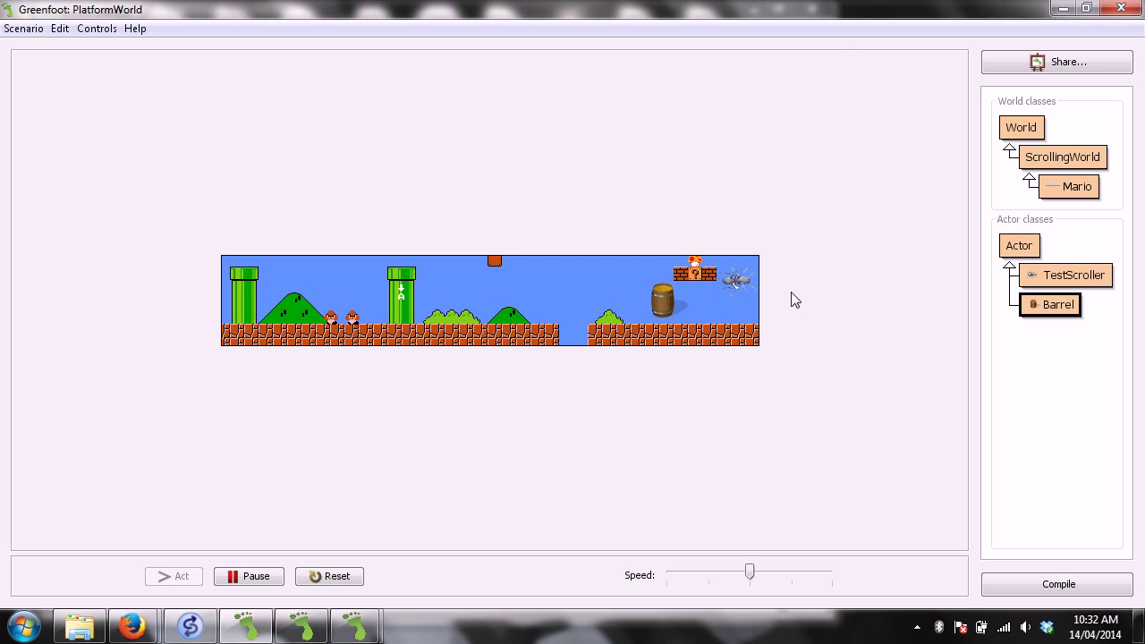
- In ScrollingWorld's move method, insert a blank line right after the hint comment
double_click(1037, 159)
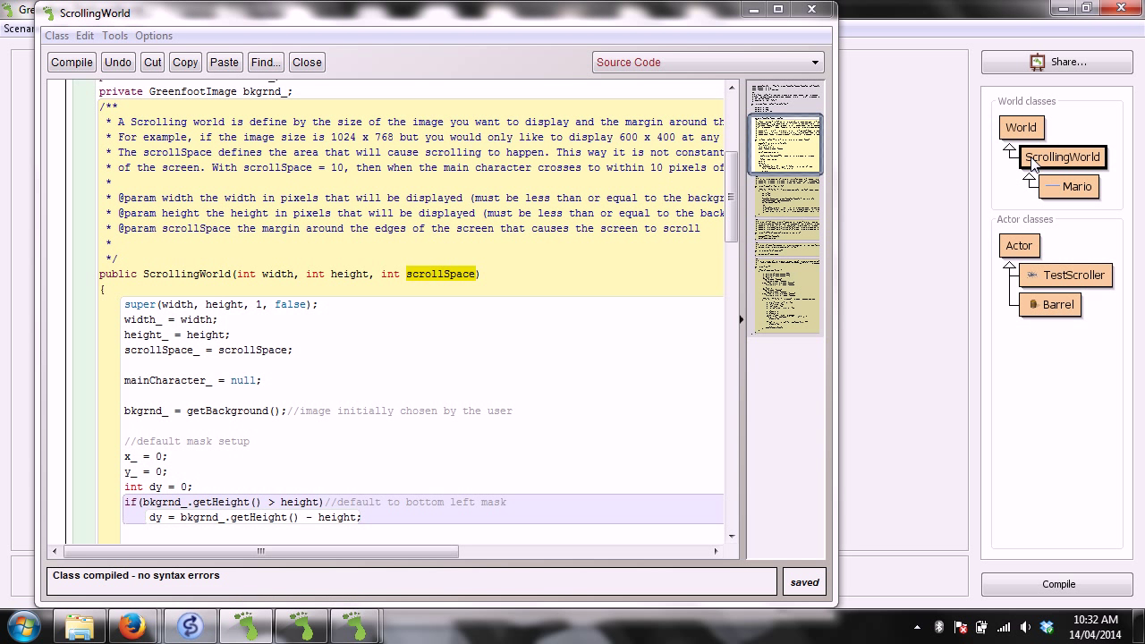
mouse_move(731, 201)
left_mouse_down()
mouse_move(727, 510)
mouse_move(729, 338)
left_mouse_up()
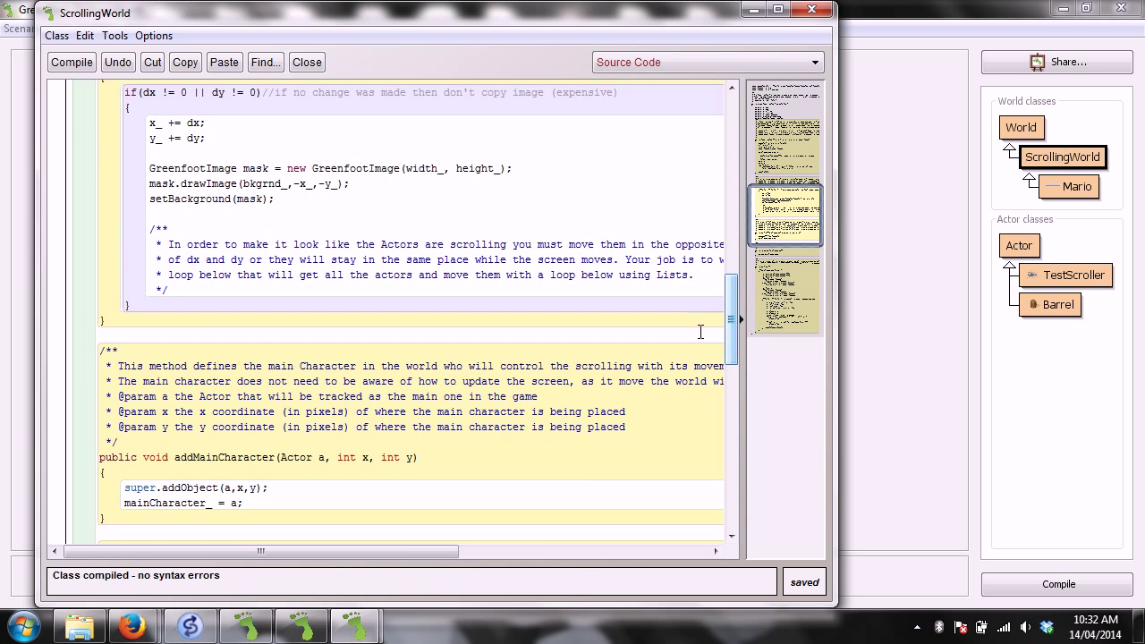
left_click_drag(454, 556, 487, 548)
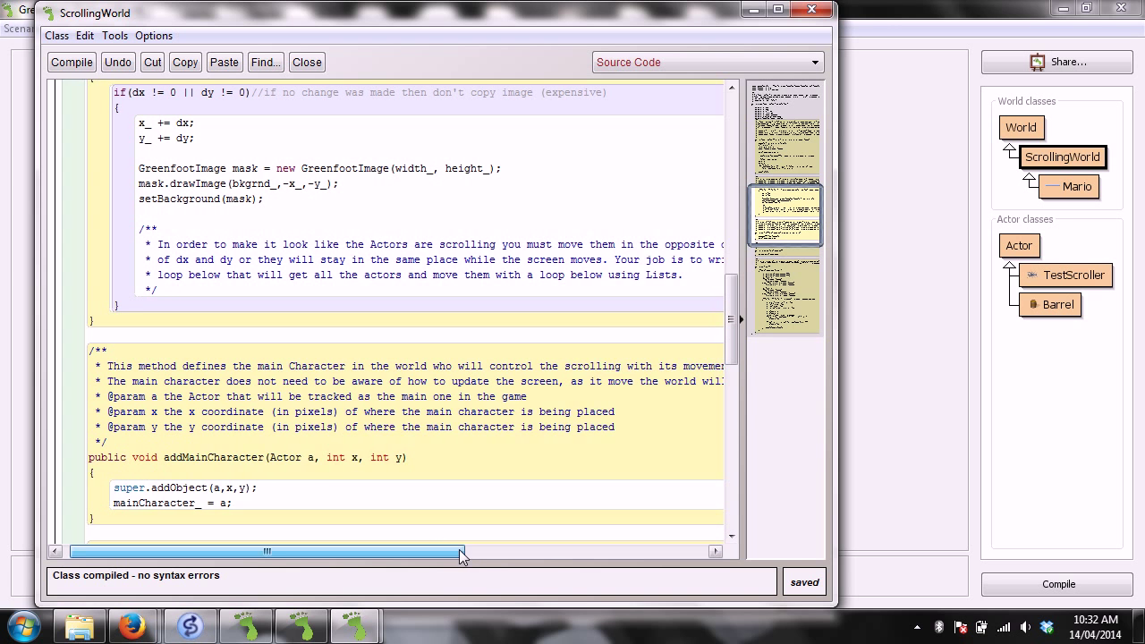
left_click_drag(90, 229, 116, 290)
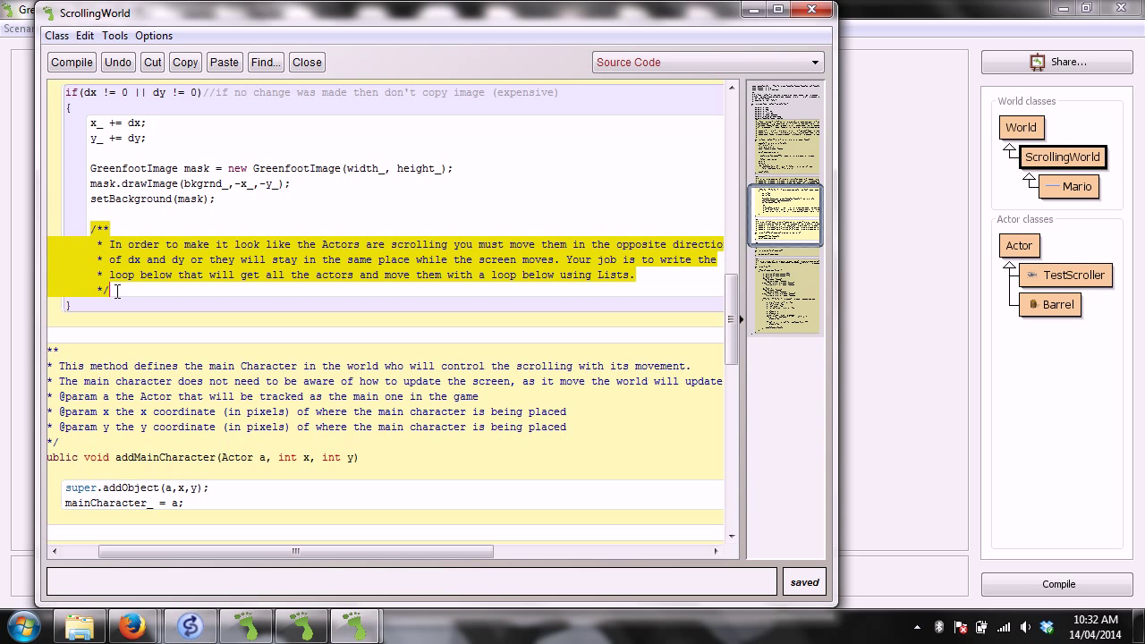
left_click(117, 290)
key("Return")
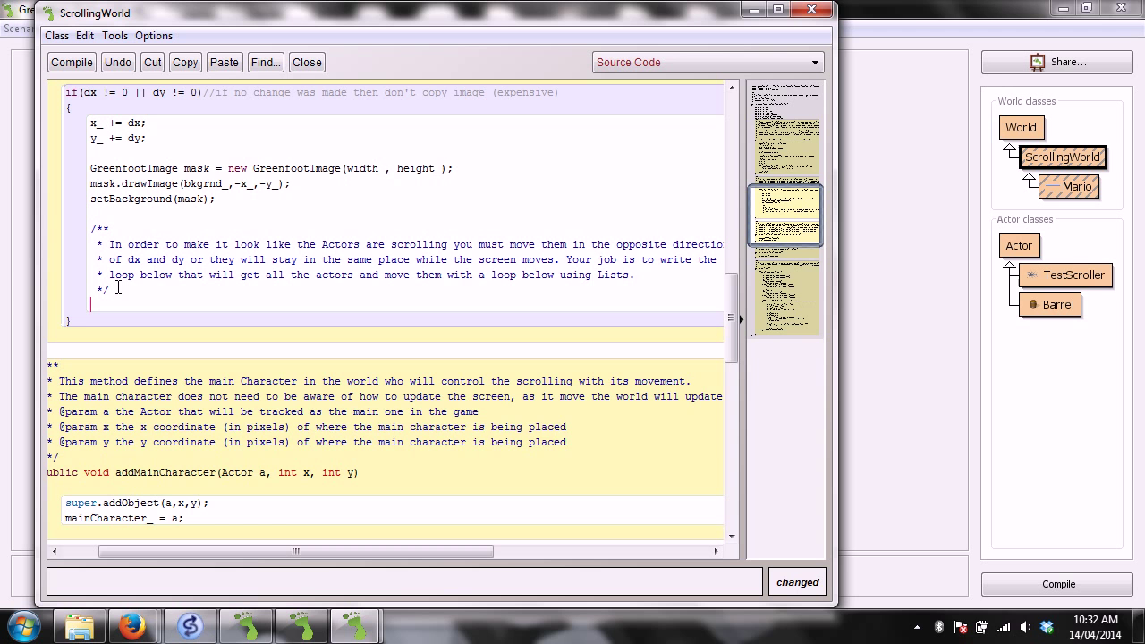
scroll(662, 257, "up", 3)
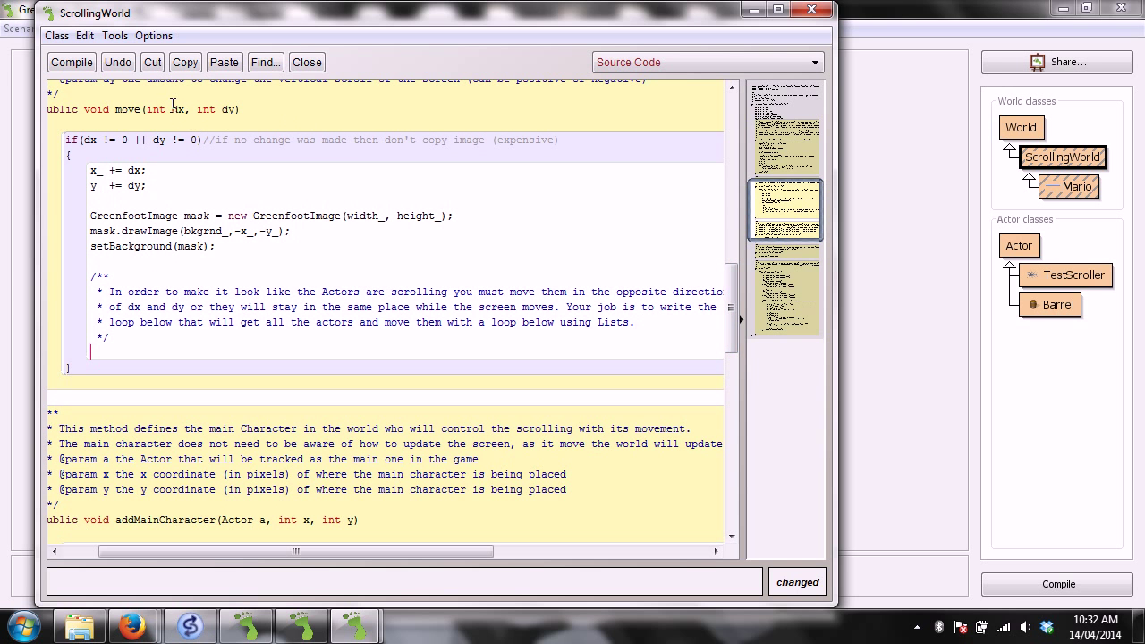
- Type a '//Get a list of all Actors' comment in move and start a second loop hint line
left_click_drag(172, 108, 236, 109)
left_click(167, 346)
type("//Get a list of ")
type("all")
type("Actors")
key("Return")
type("//loop")
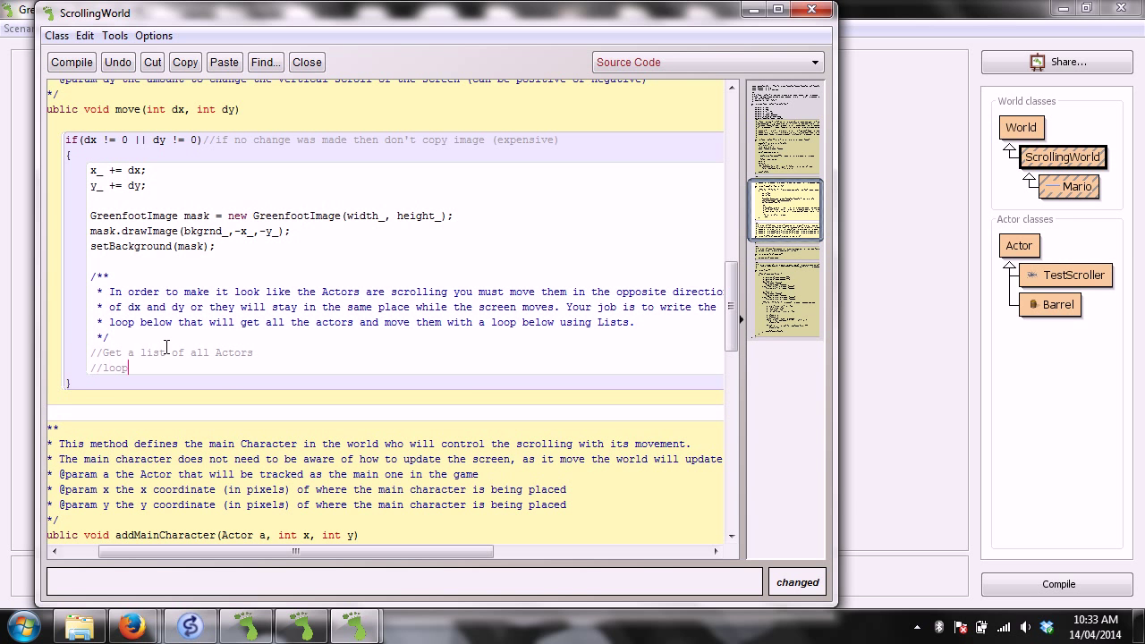
type(" through")
type(" the list ")
type("to ge")
type("t all Acto")
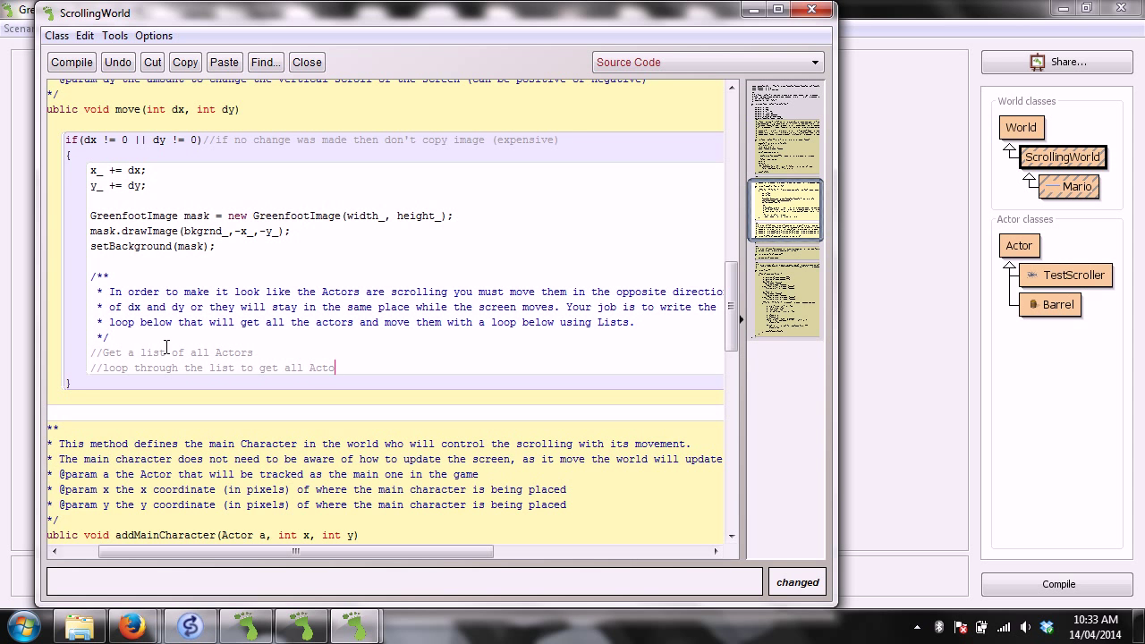
type("rsmoving away fro")
type("m the ")
type("main character")
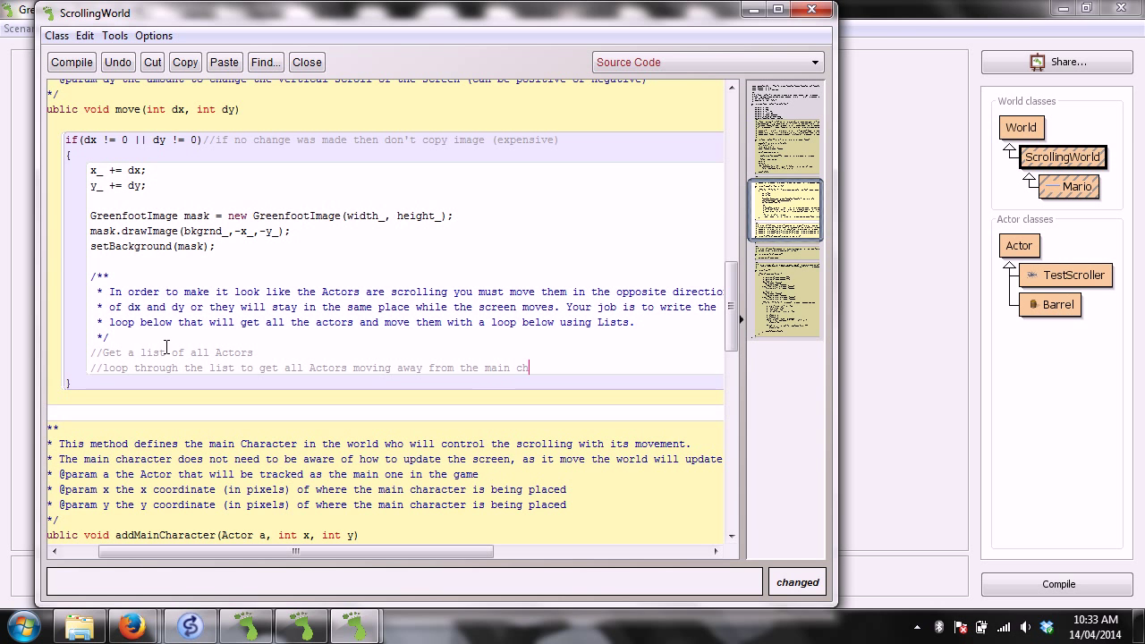